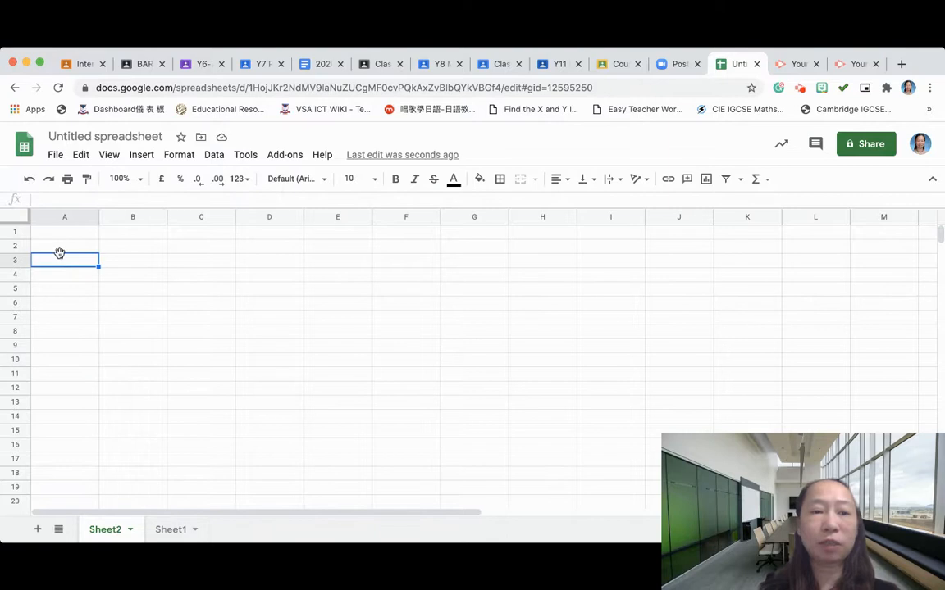
# - Enter =RANDBETWEEN(2,10) in cell A3 and fill the formula down to A13
pyautogui.click(98, 200)
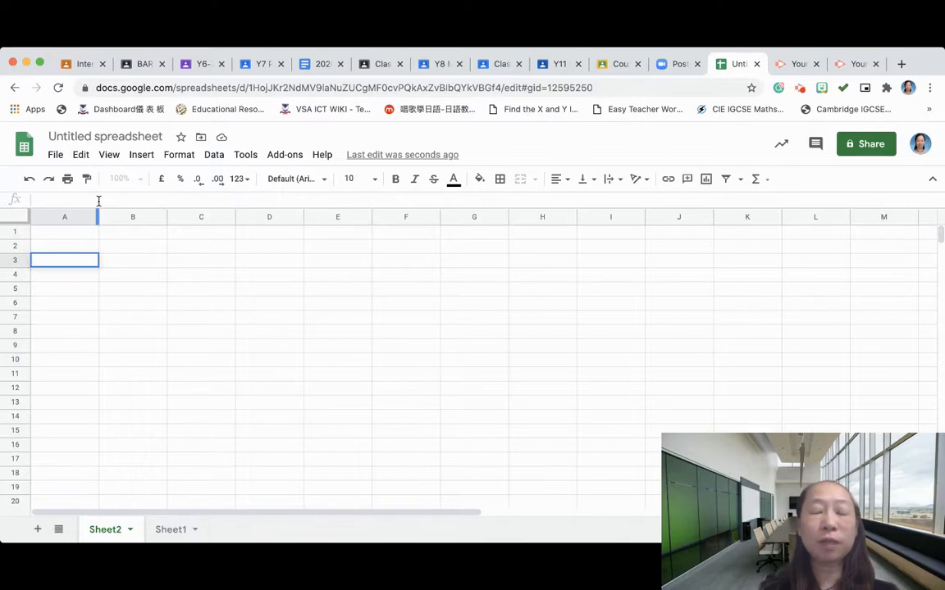
pyautogui.write('=')
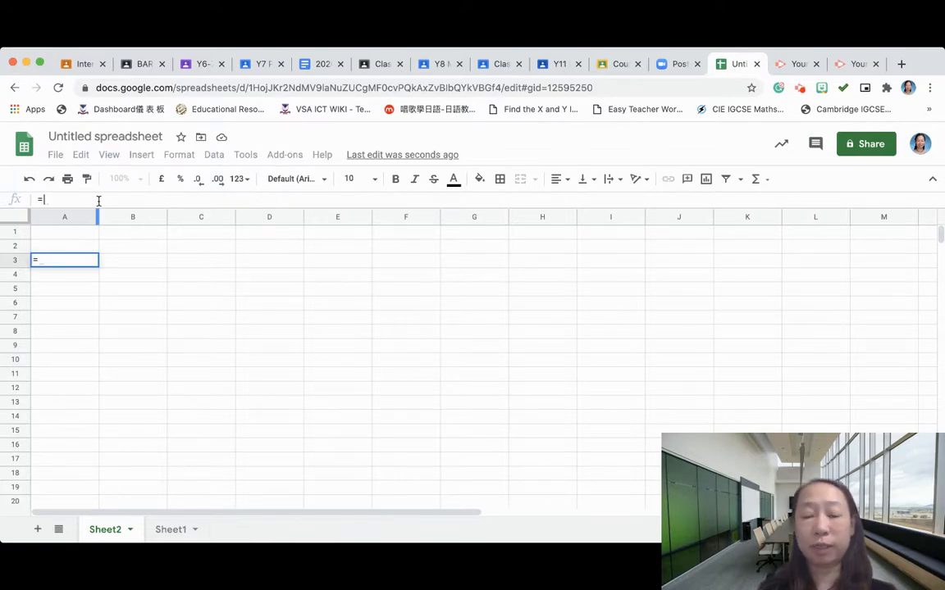
pyautogui.write('random')
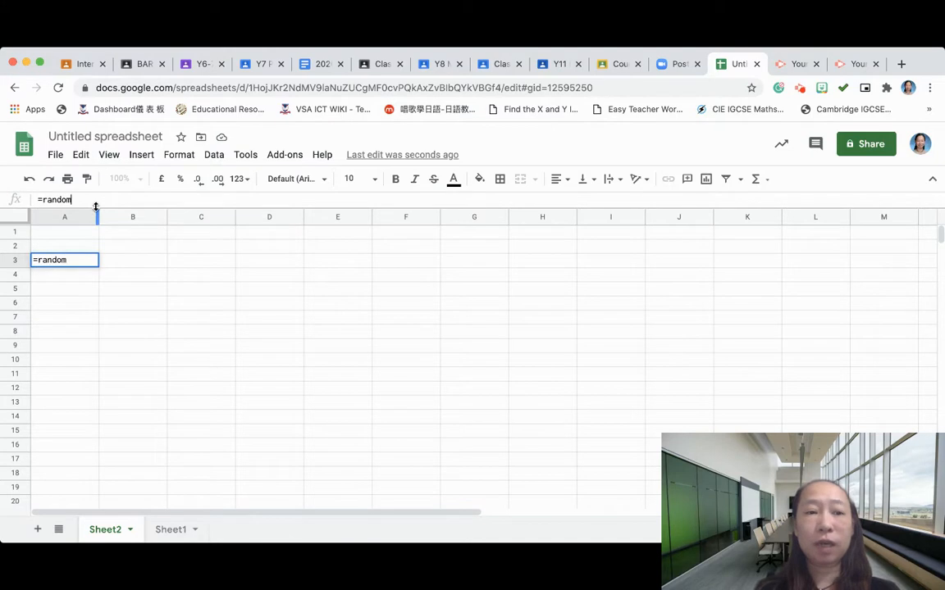
pyautogui.write('(')
pyautogui.press('BackSpace')
pyautogui.press('BackSpace')
pyautogui.press('BackSpace')
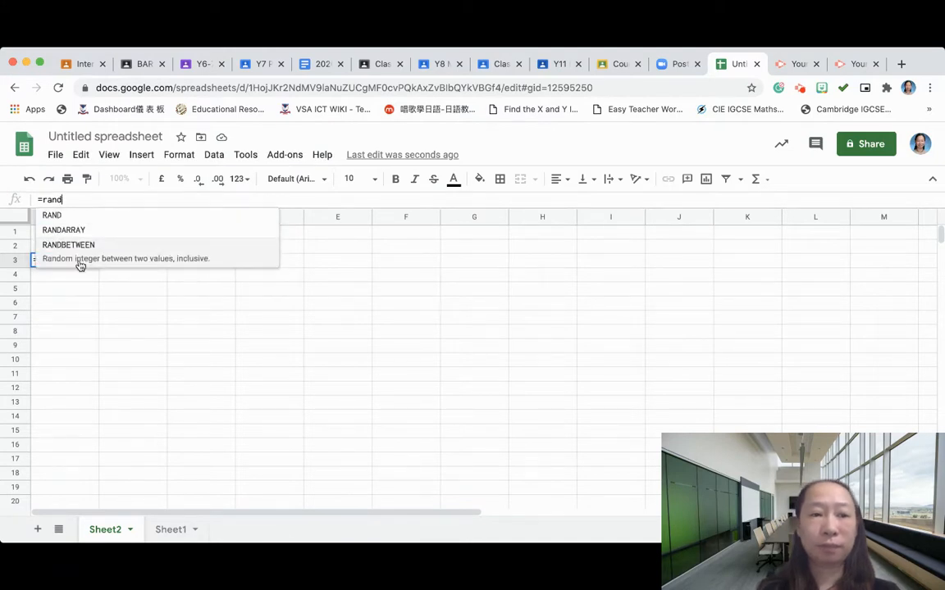
pyautogui.click(75, 246)
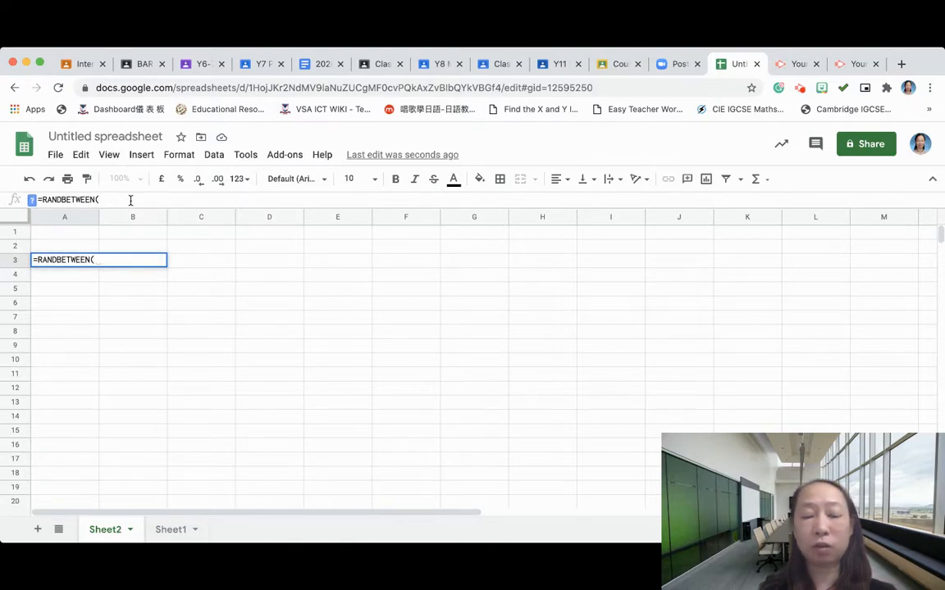
pyautogui.write('2,')
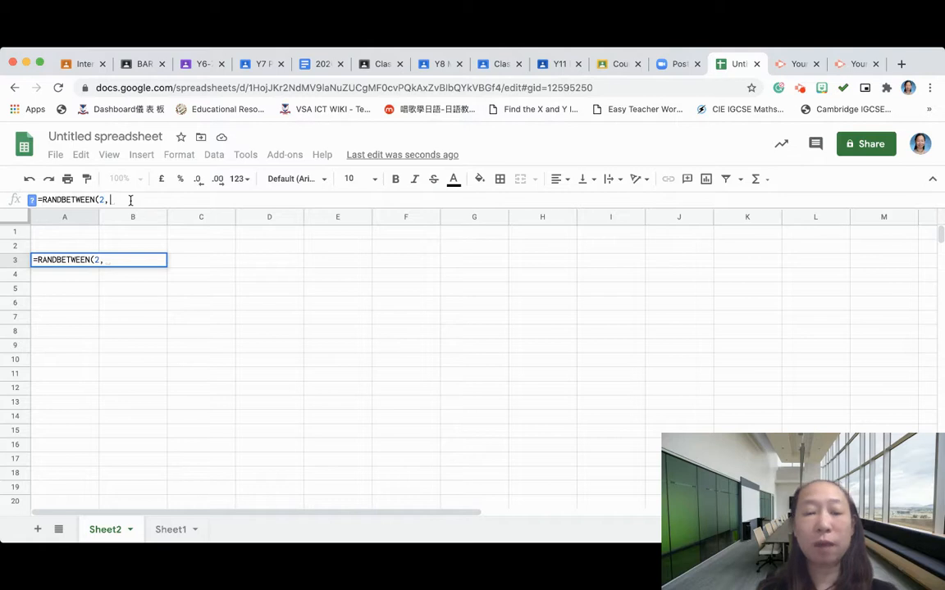
pyautogui.write('10')
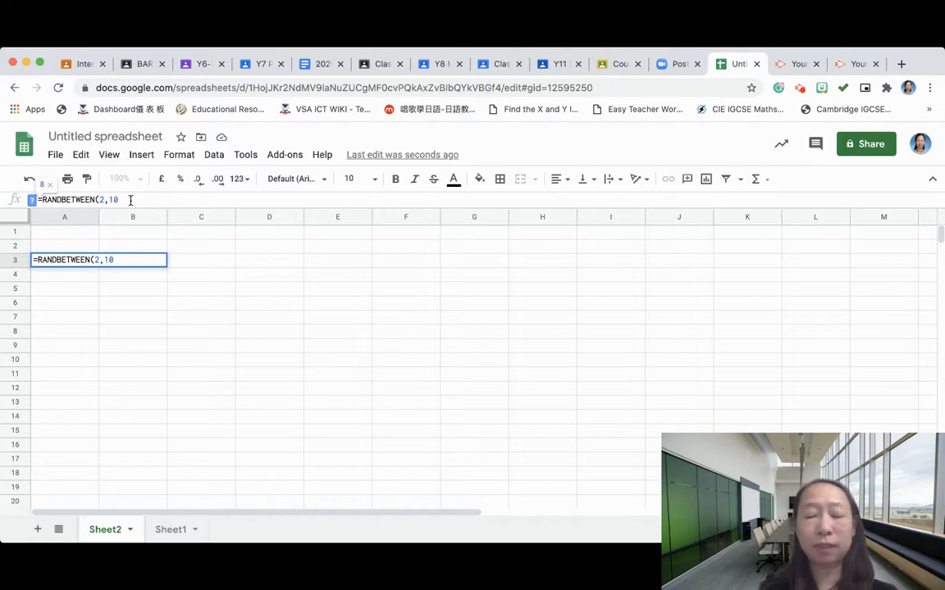
pyautogui.write(')')
pyautogui.press('Return')
pyautogui.click(80, 260)
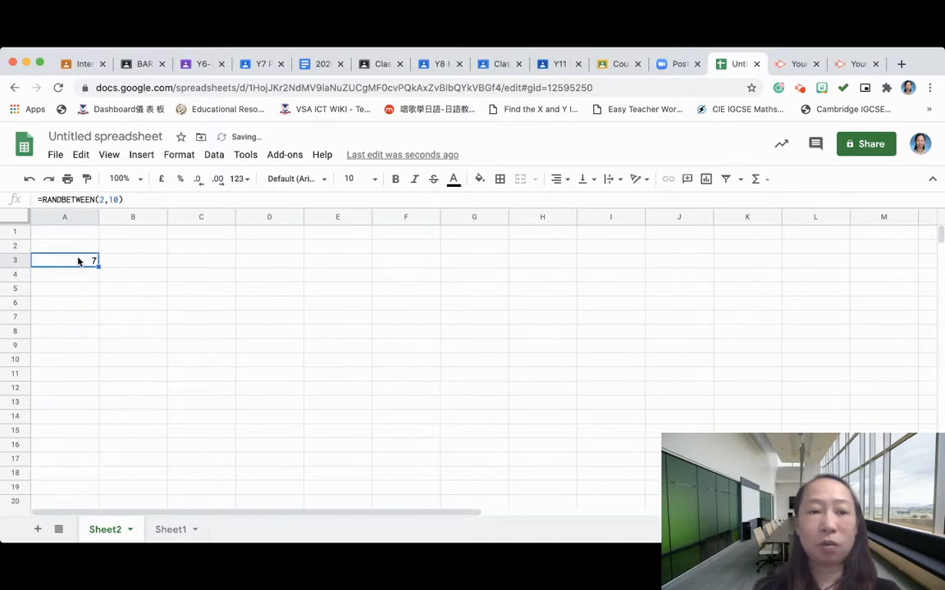
pyautogui.moveTo(97, 266); pyautogui.dragTo(94, 408)
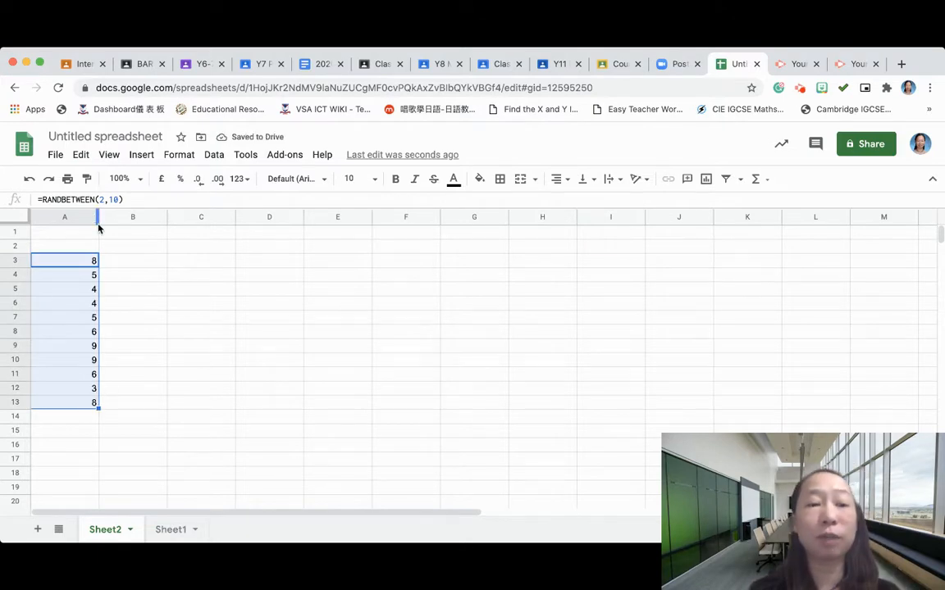
# - Set the upper limit of the RANDBETWEEN formula in A3 to 100 and refill it down to A13
pyautogui.click(116, 199)
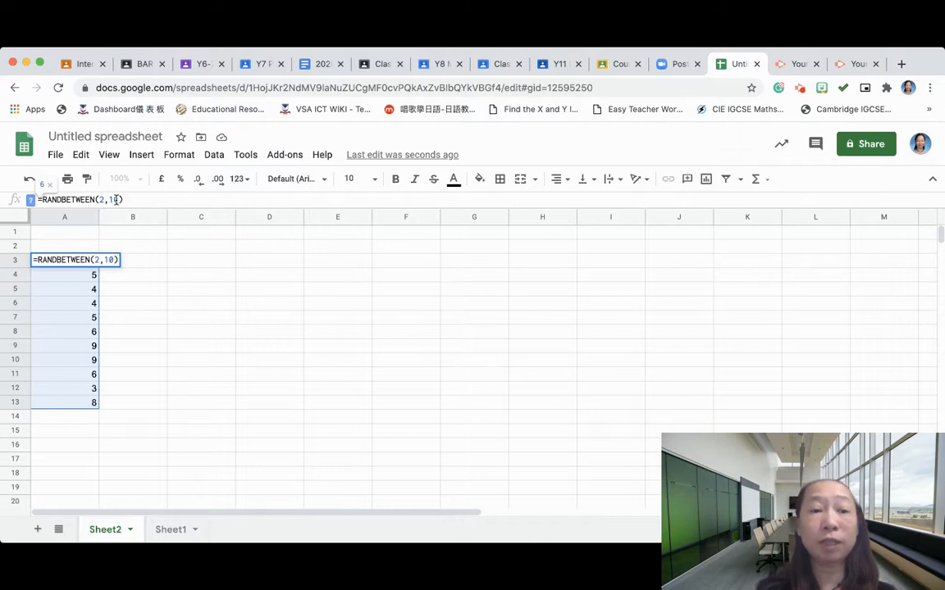
pyautogui.press('BackSpace')
pyautogui.press('BackSpace')
pyautogui.write('1')
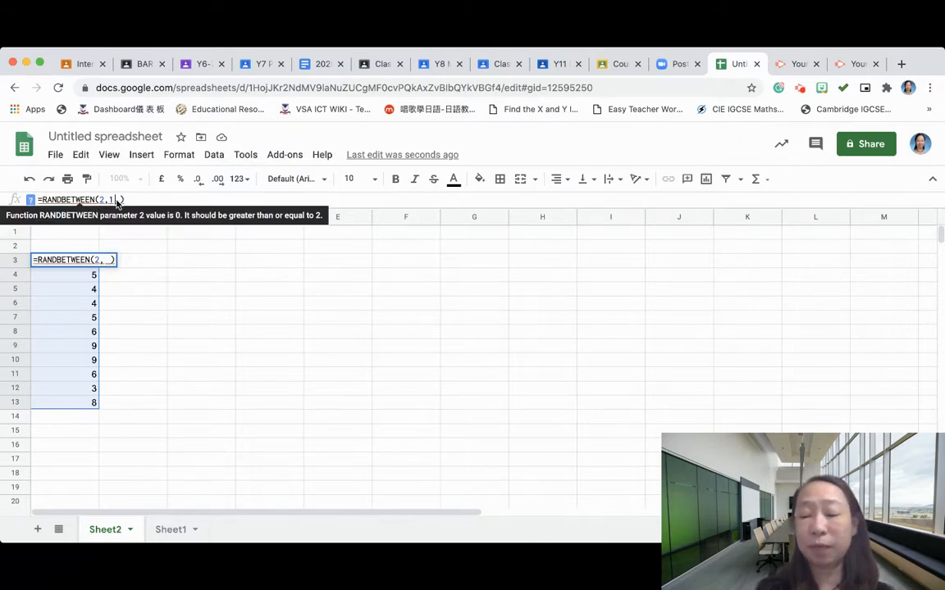
pyautogui.write('00')
pyautogui.press('Return')
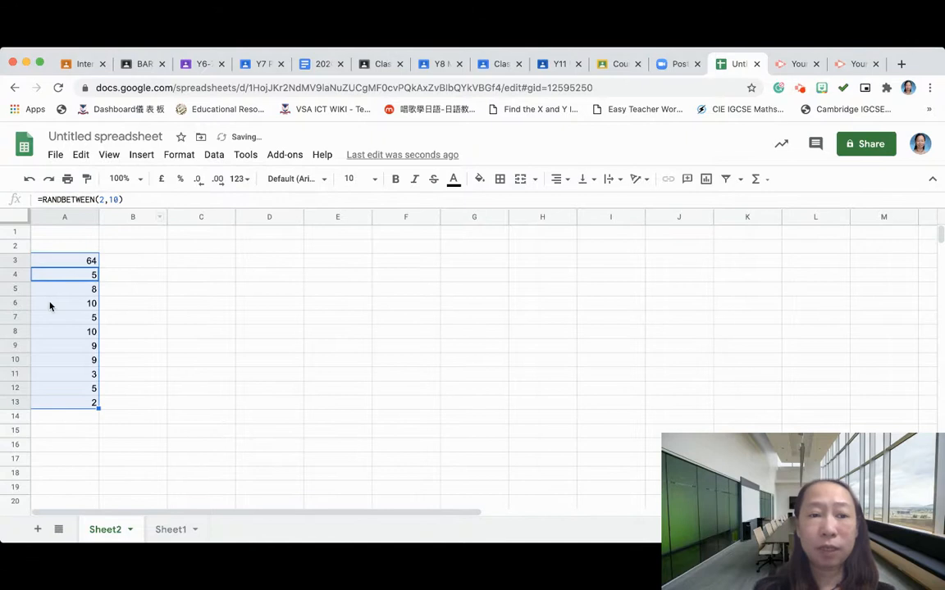
pyautogui.click(86, 263)
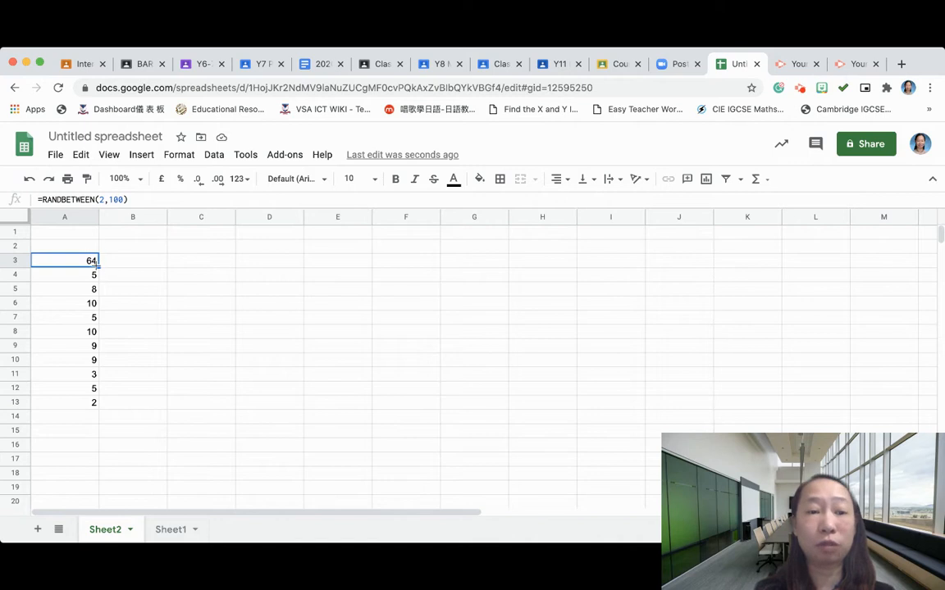
pyautogui.moveTo(92, 261); pyautogui.dragTo(85, 414)
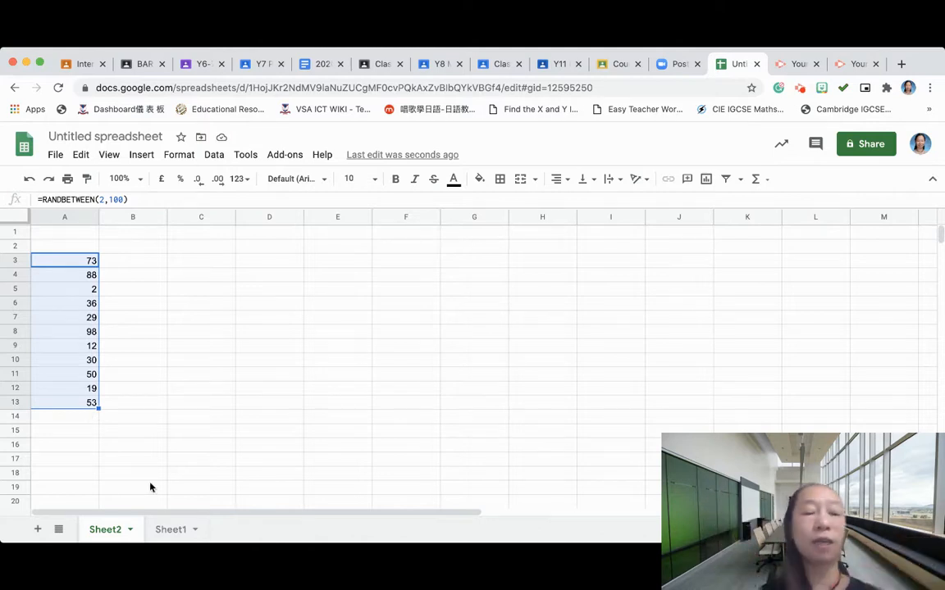
# - Switch to Sheet1 and enter =randbetween(1, 10) in cell C2, beside the name list
pyautogui.click(171, 532)
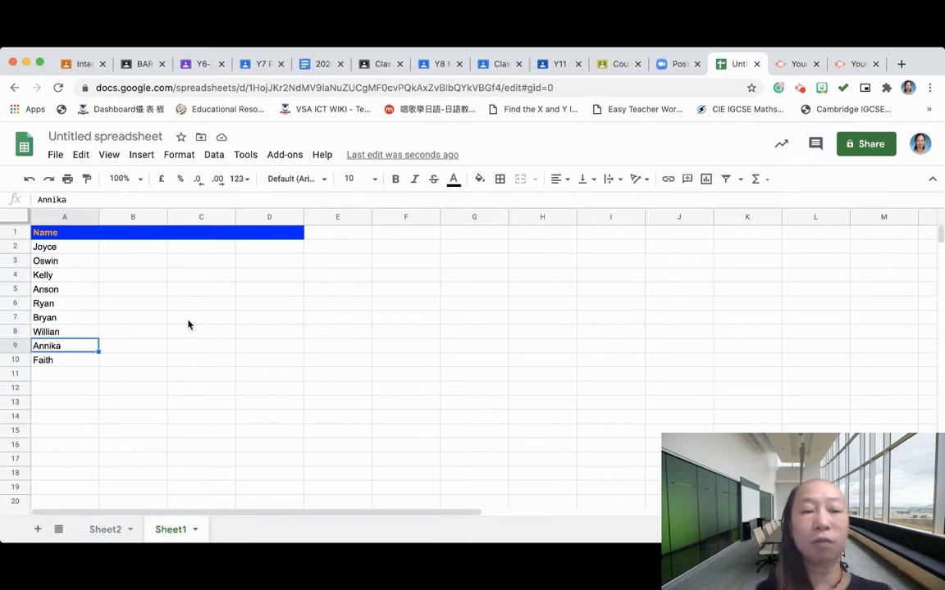
pyautogui.click(70, 247)
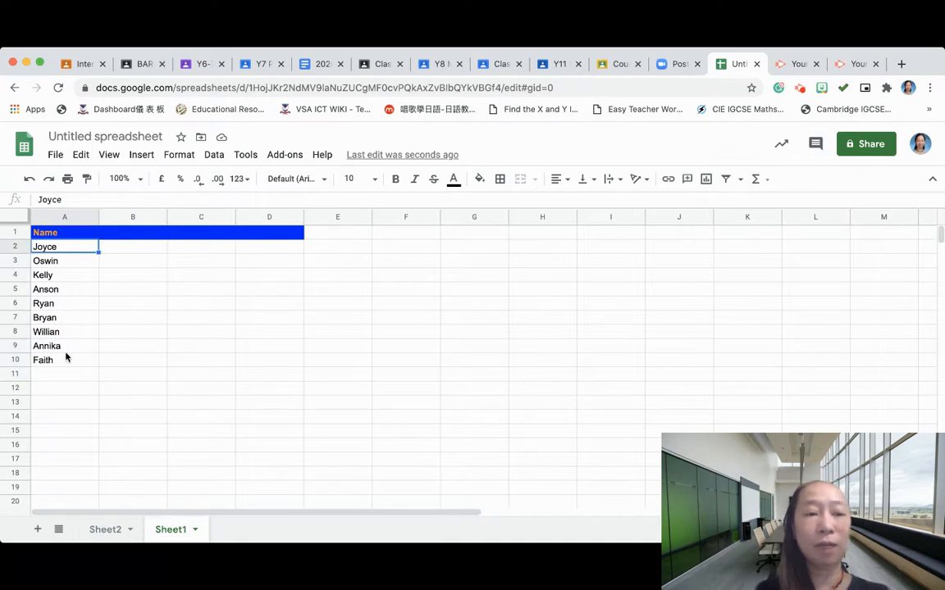
pyautogui.click(65, 350)
pyautogui.click(180, 285)
pyautogui.click(215, 248)
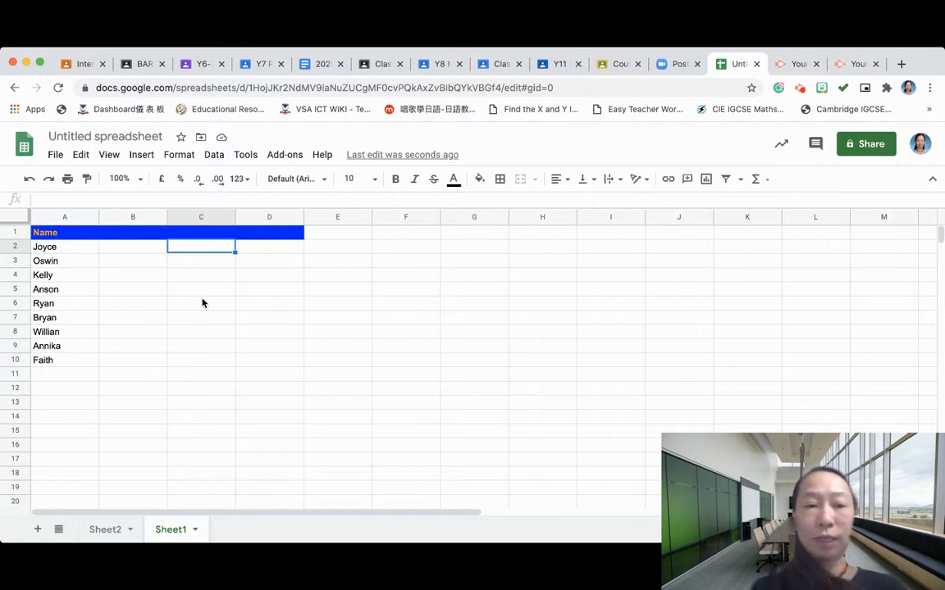
pyautogui.write('=')
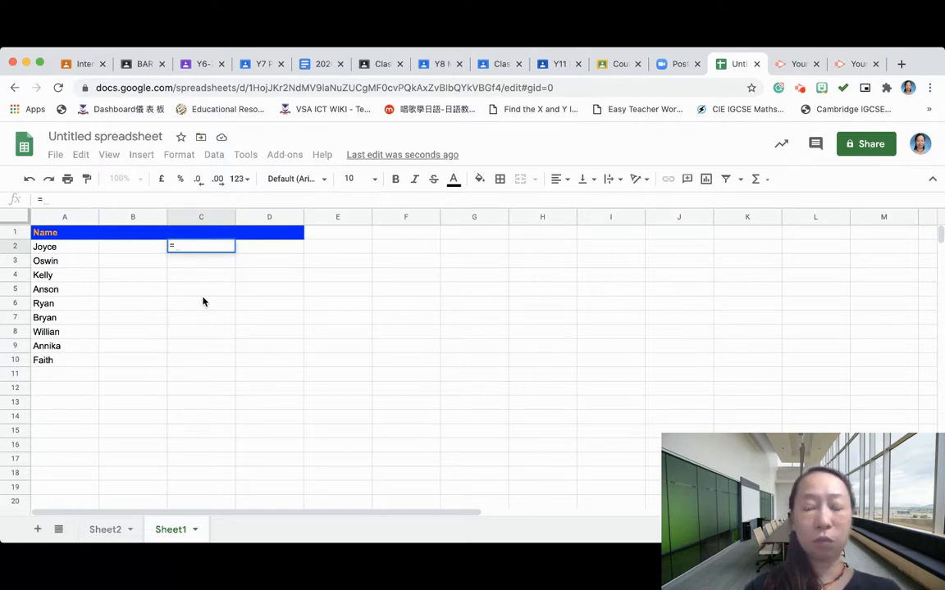
pyautogui.write('randbetw')
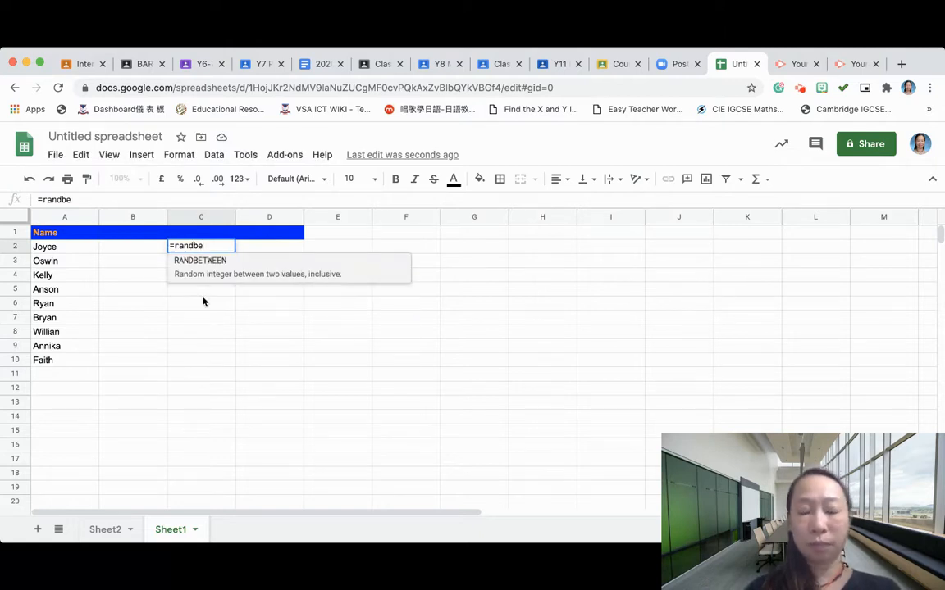
pyautogui.press('BackSpace')
pyautogui.press('BackSpace')
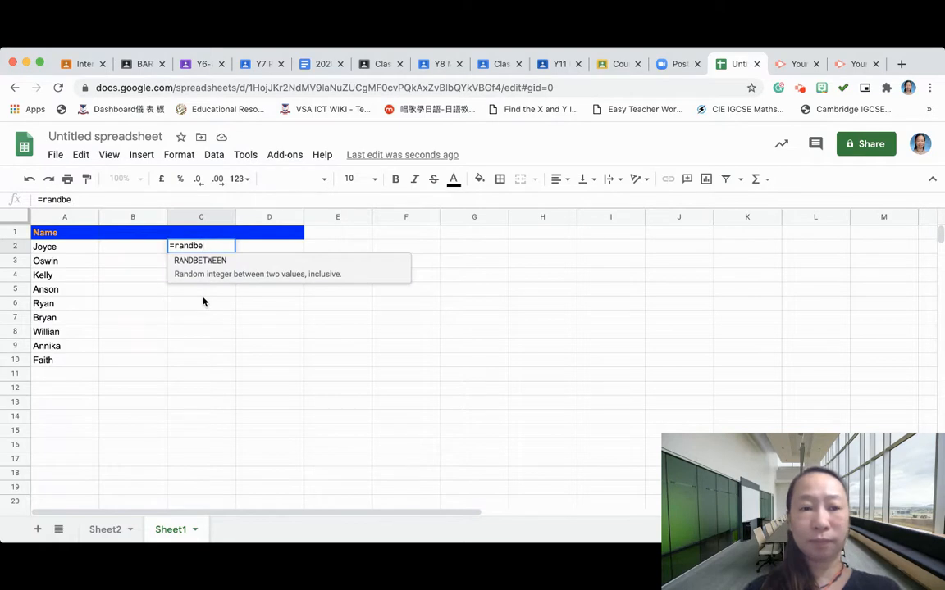
pyautogui.write('tw')
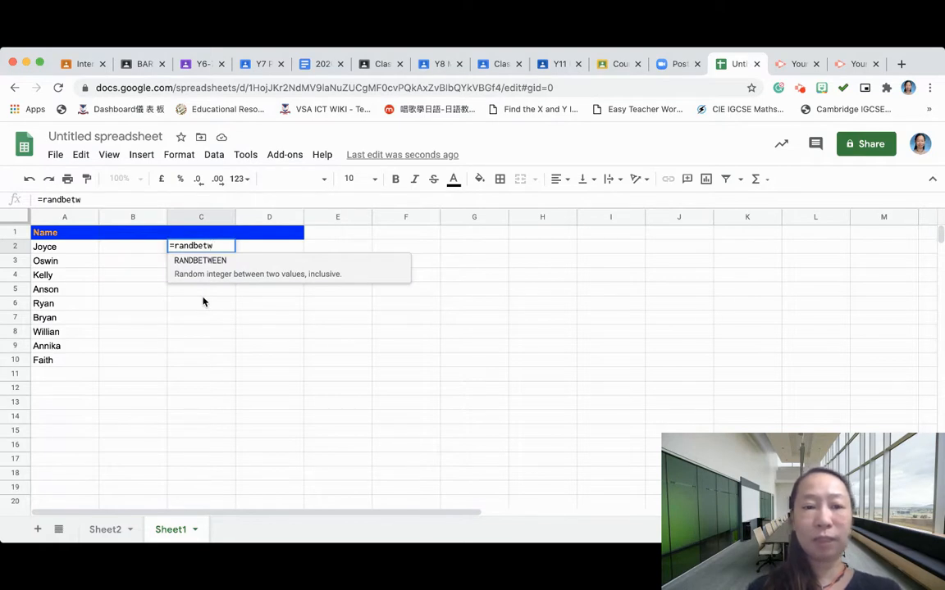
pyautogui.write('een(')
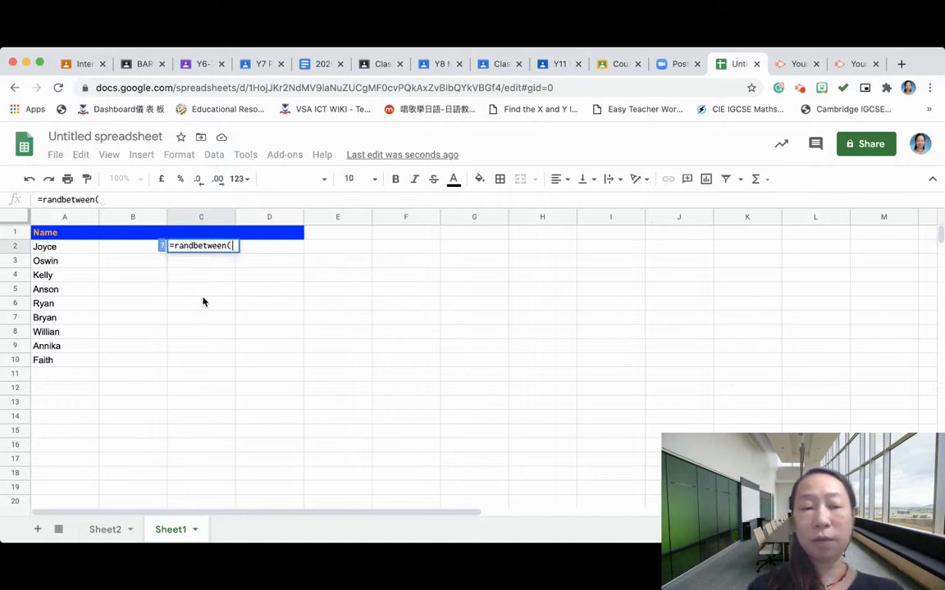
pyautogui.write('1')
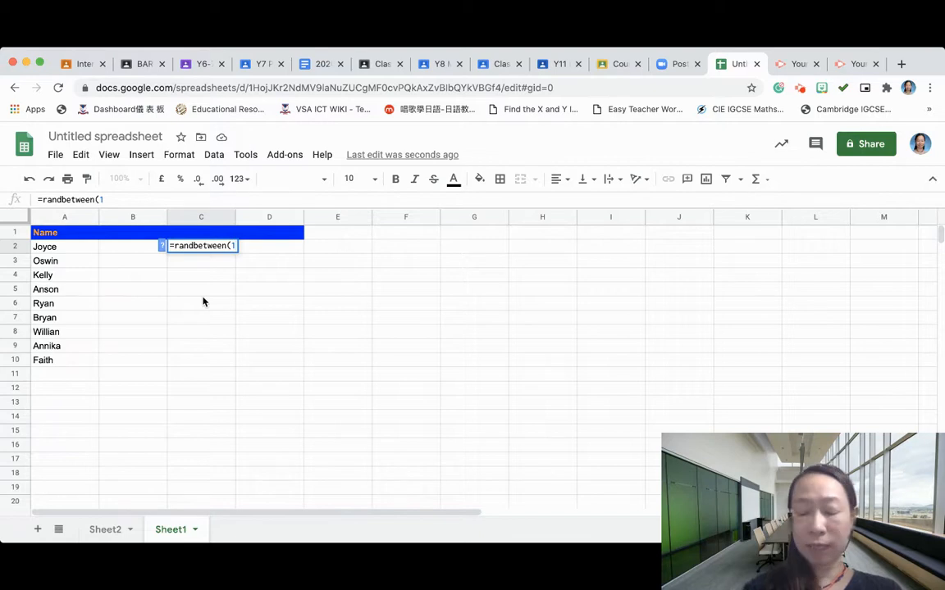
pyautogui.write(', 10)')
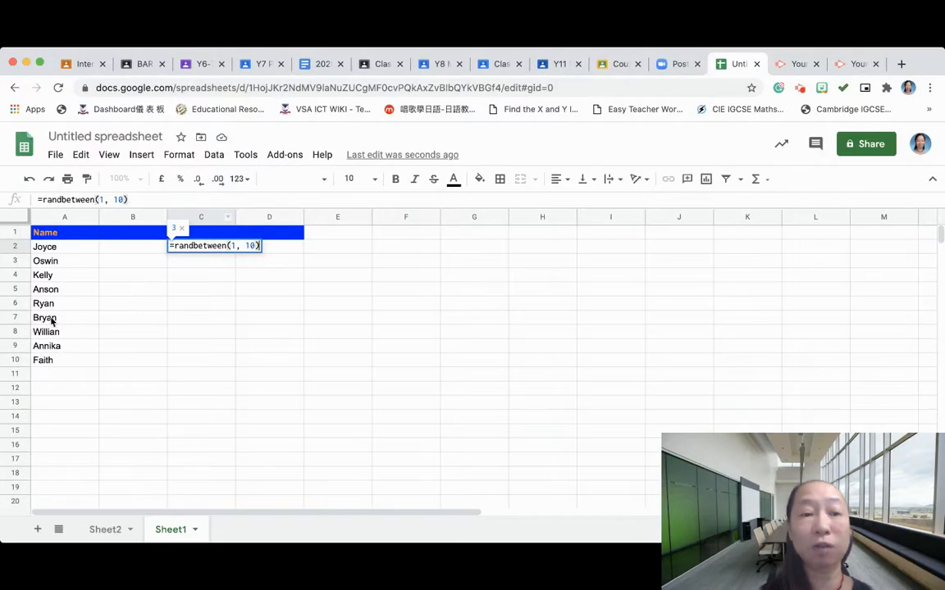
pyautogui.press('Return')
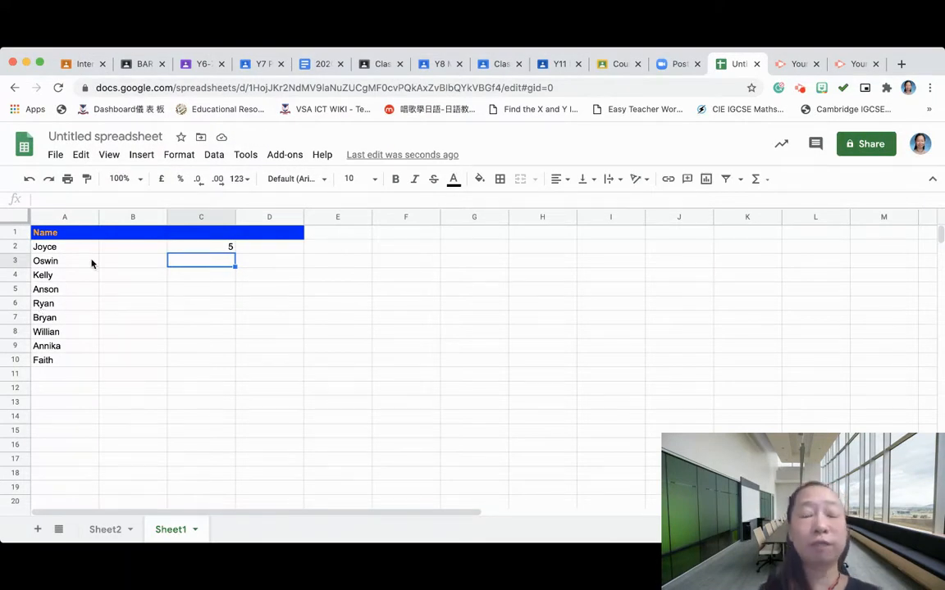
# - Enter an INDEX formula in cell C4 that picks from the names in A2:A10 using C2 as the row number
pyautogui.click(182, 242)
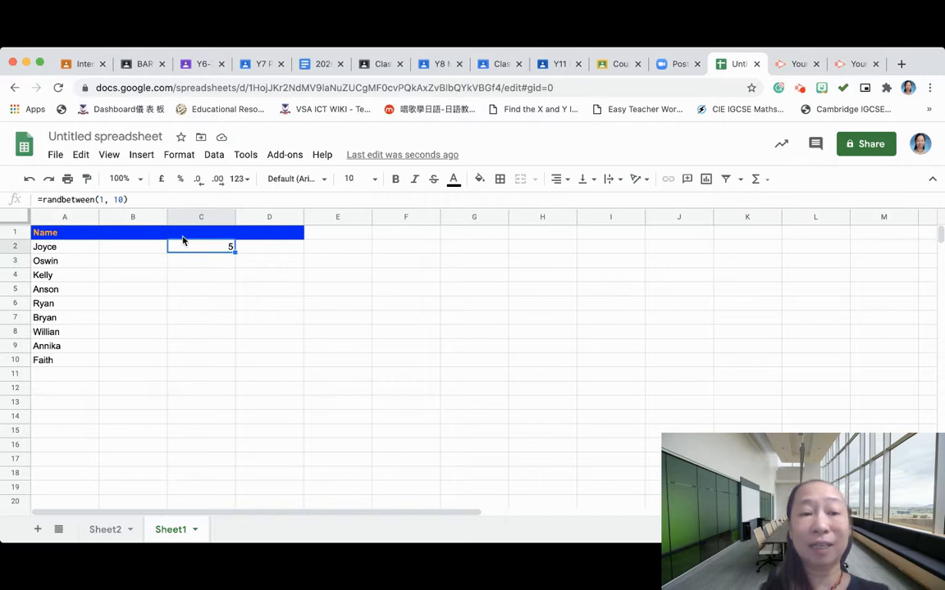
pyautogui.click(209, 281)
pyautogui.write('=')
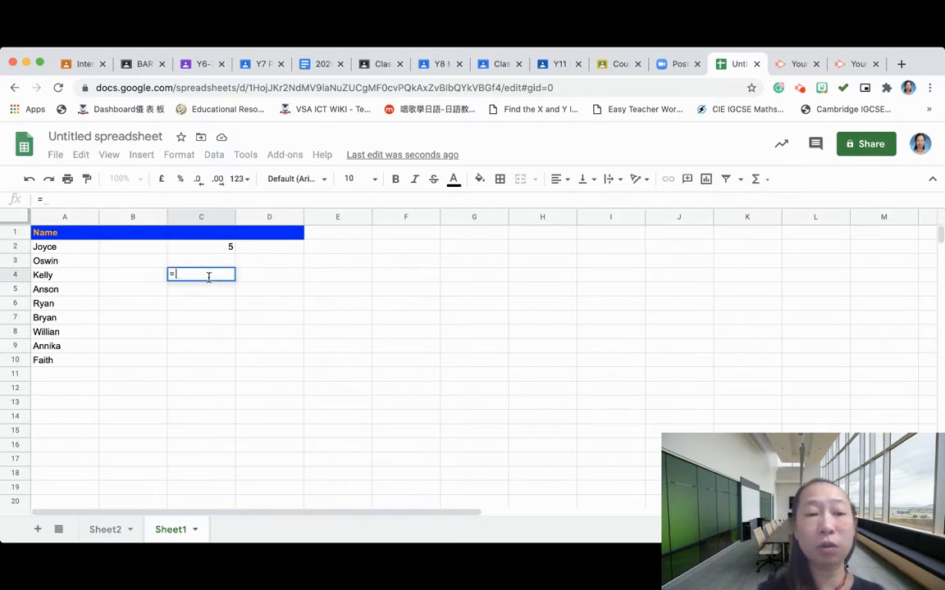
pyautogui.write('index')
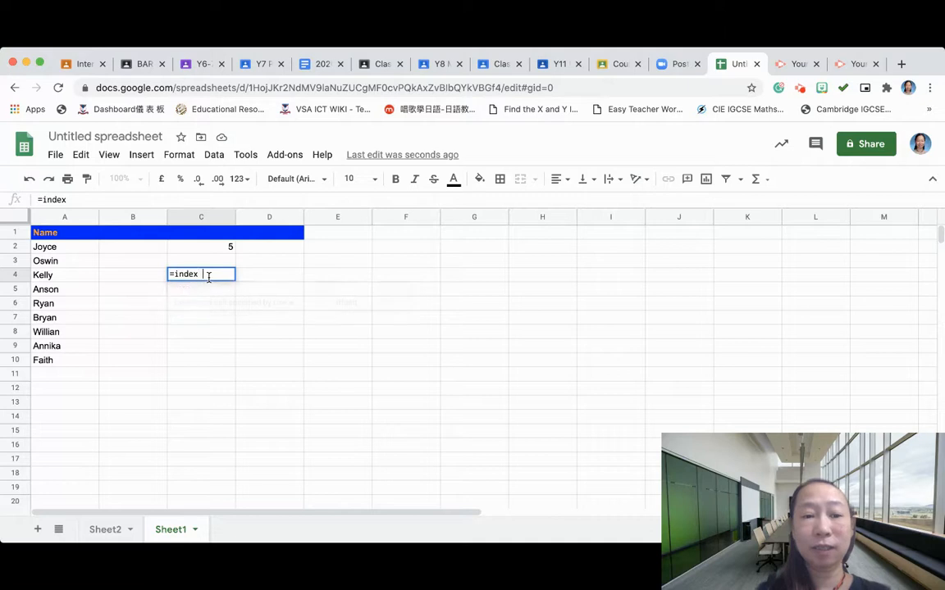
pyautogui.write('(')
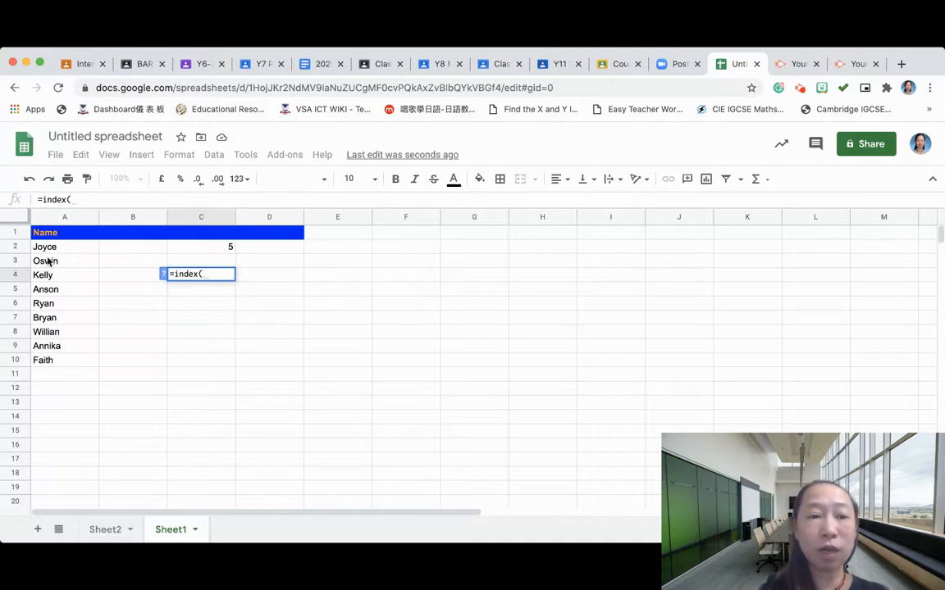
pyautogui.moveTo(49, 248); pyautogui.dragTo(47, 362)
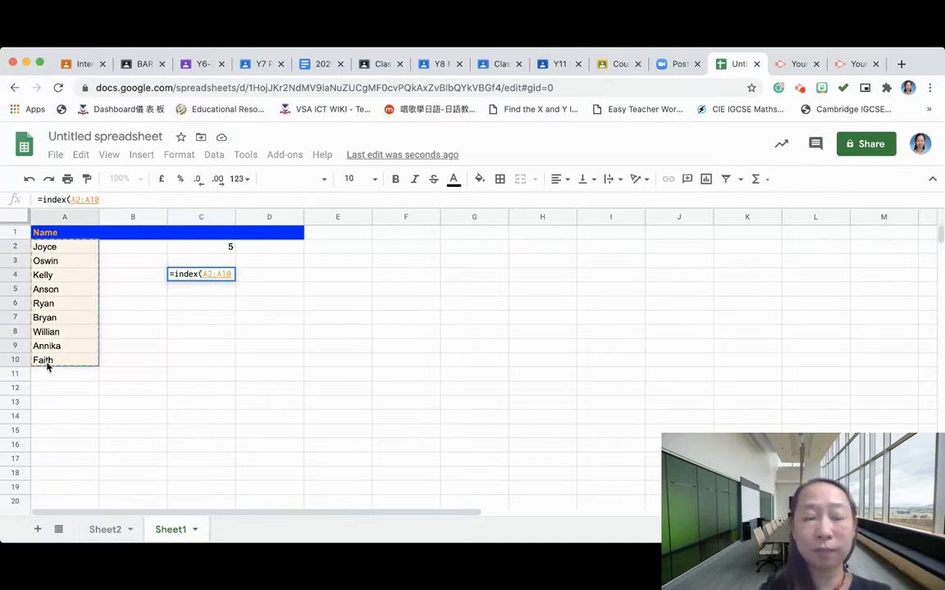
pyautogui.write(',')
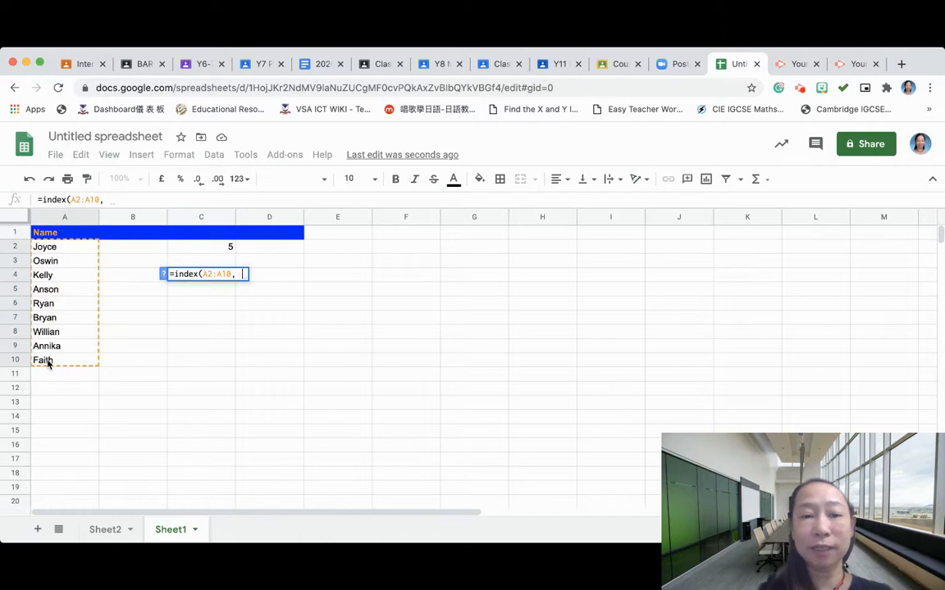
pyautogui.click(197, 251)
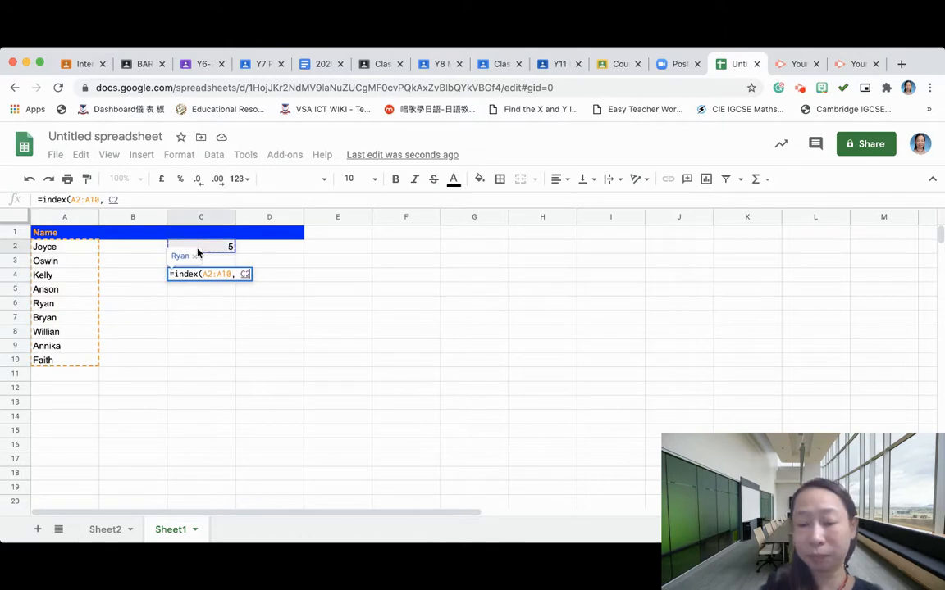
pyautogui.press('Return')
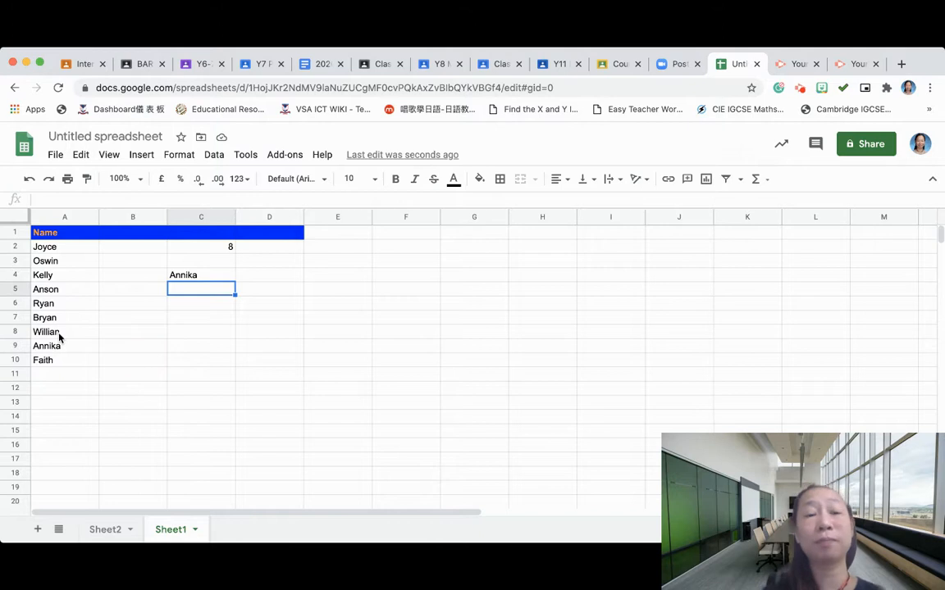
# - Re-enter the RANDBETWEEN formula in C2 to draw a new random number
pyautogui.click(200, 248)
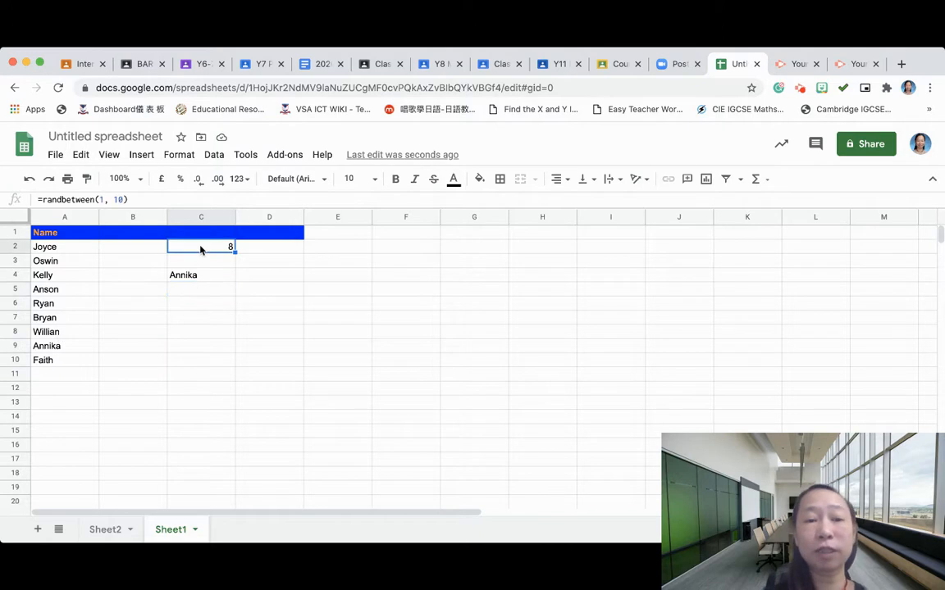
pyautogui.doubleClick(200, 247)
pyautogui.press('Return')
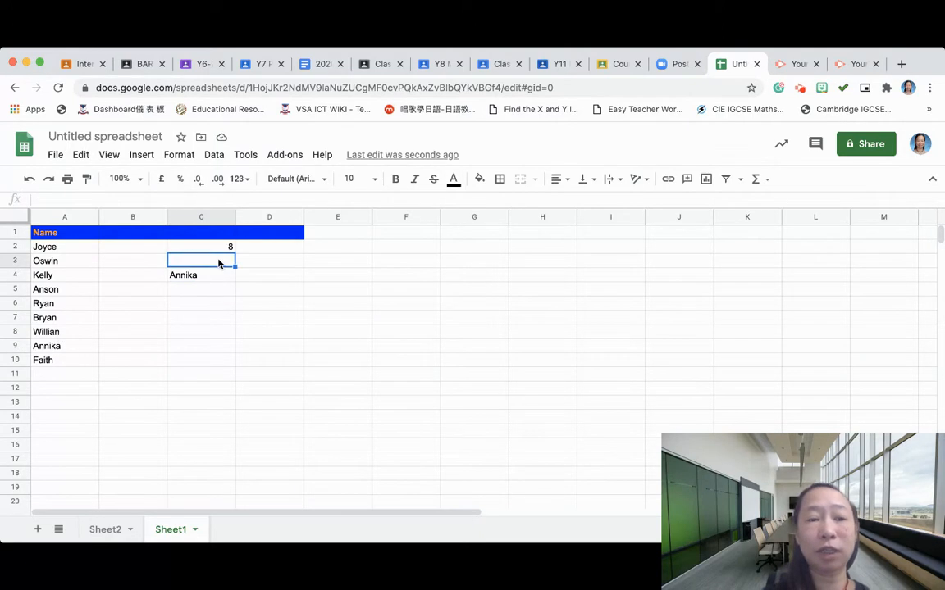
# - Copy the RANDBETWEEN formula in C2 and paste it back over itself to draw another random number
pyautogui.click(215, 249)
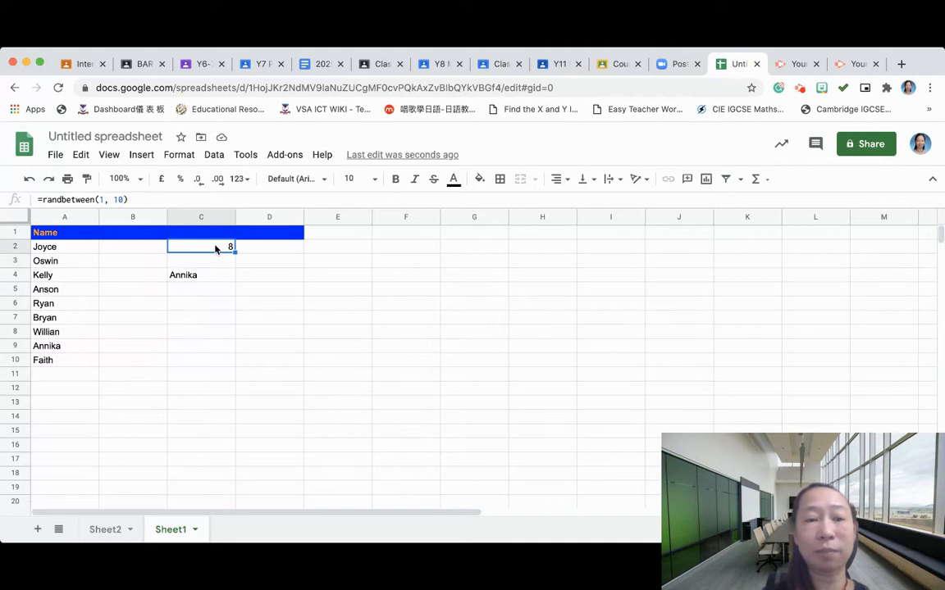
pyautogui.click(169, 198)
pyautogui.press('Return')
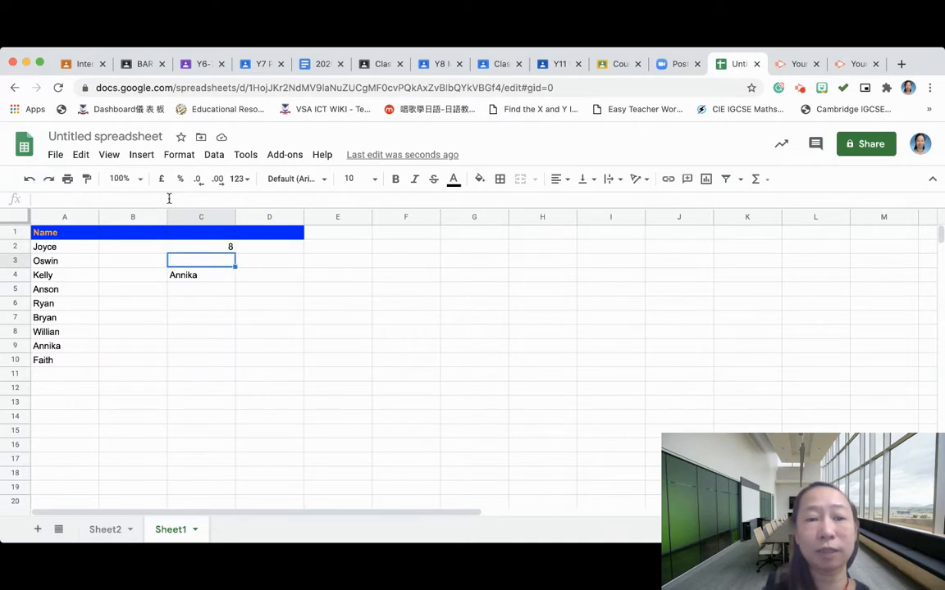
pyautogui.press('Left')
pyautogui.press('Up')
pyautogui.press('Right')
pyautogui.press('super+c')
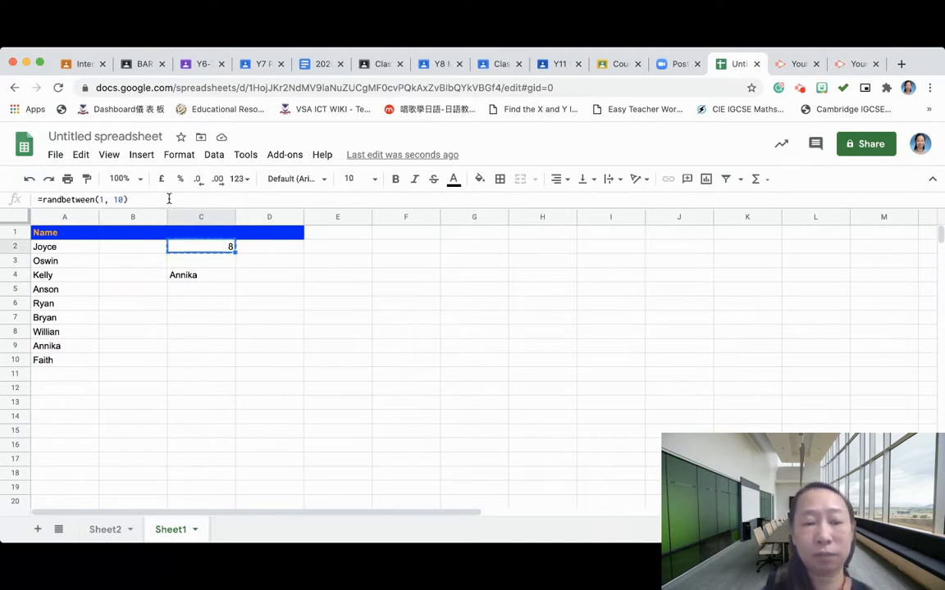
pyautogui.press('super+v')
pyautogui.press('Return')
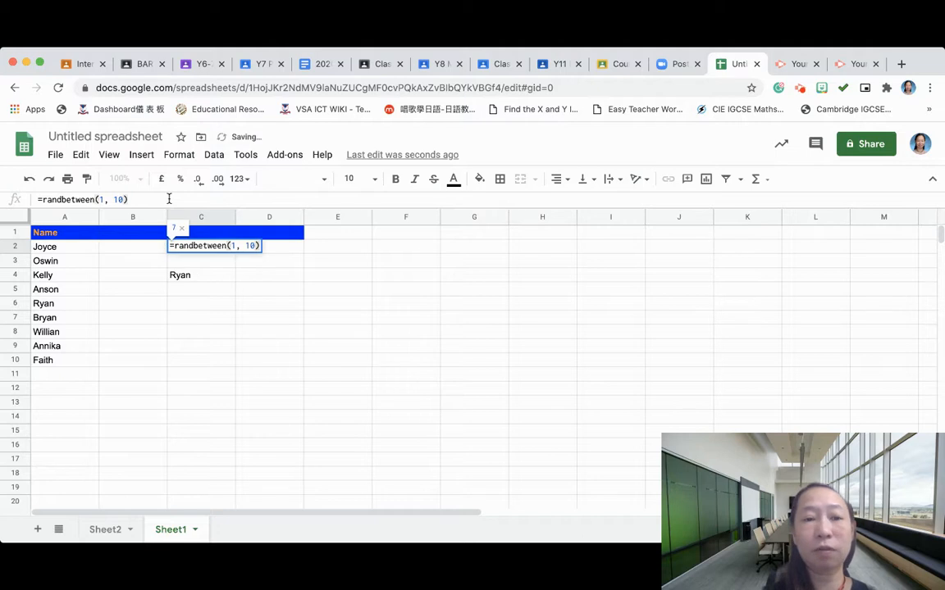
pyautogui.press('Return')
pyautogui.press('Up')
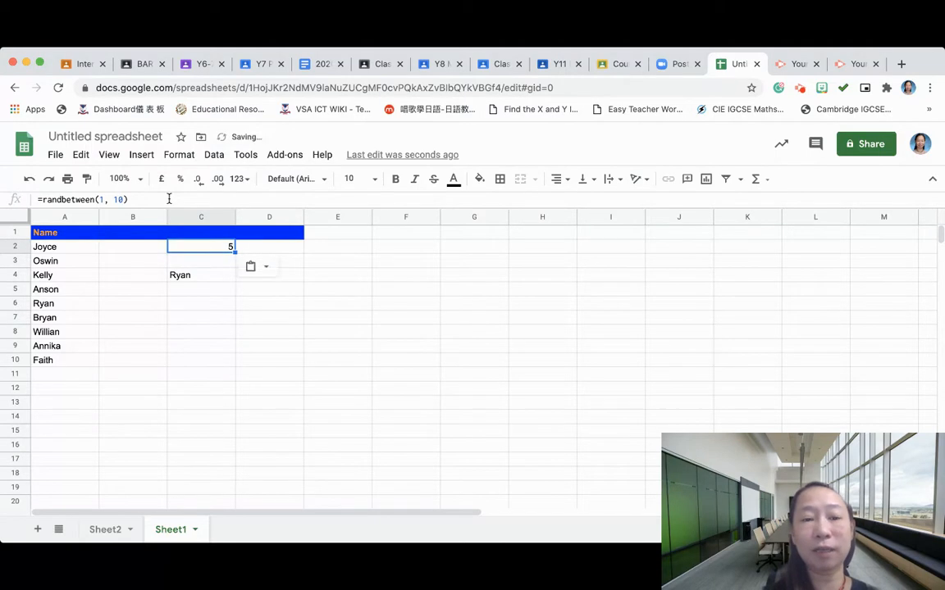
pyautogui.press('Return')
pyautogui.press('Return')
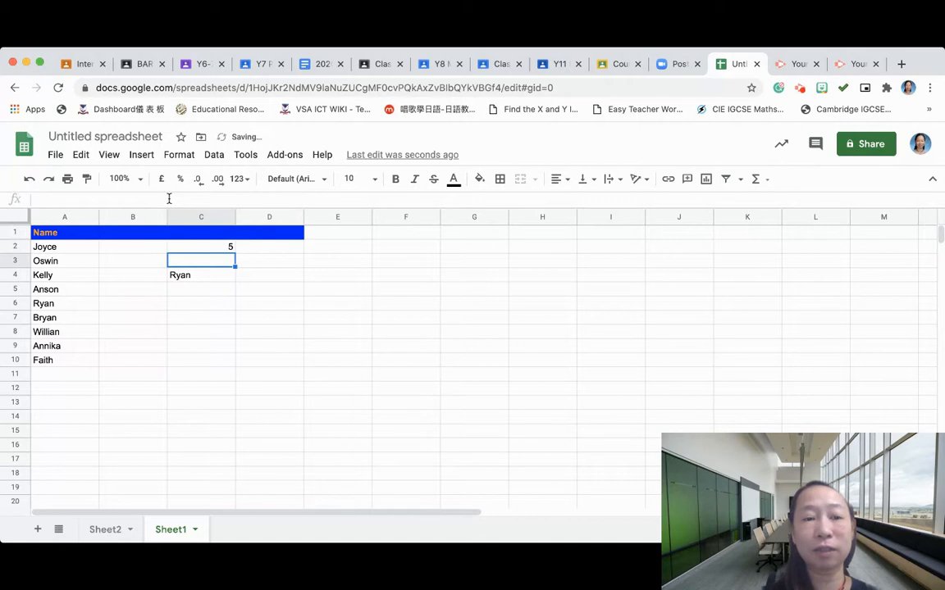
# - Replace the C2 reference in C4's INDEX formula with a nested randbetween (1,10)
pyautogui.click(193, 278)
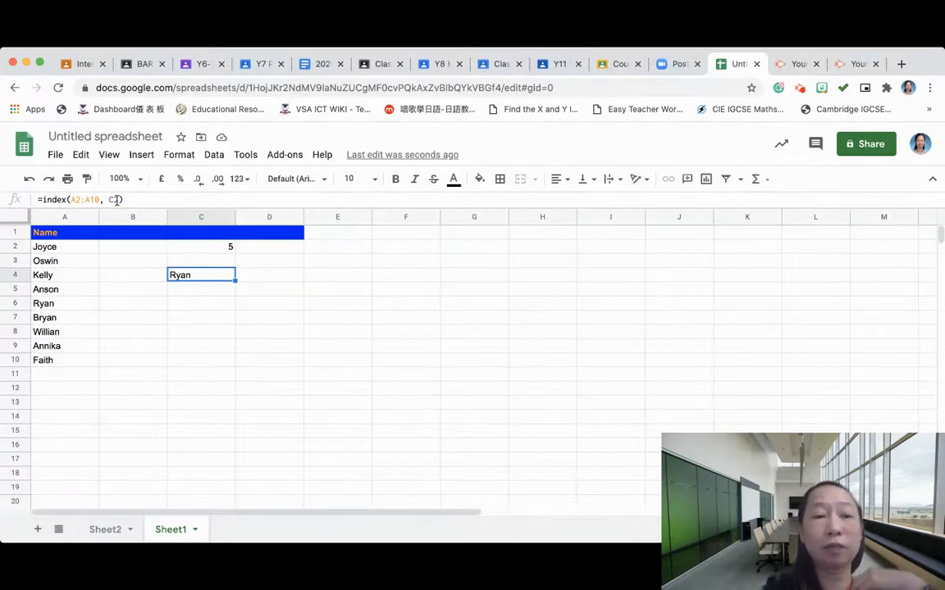
pyautogui.click(118, 200)
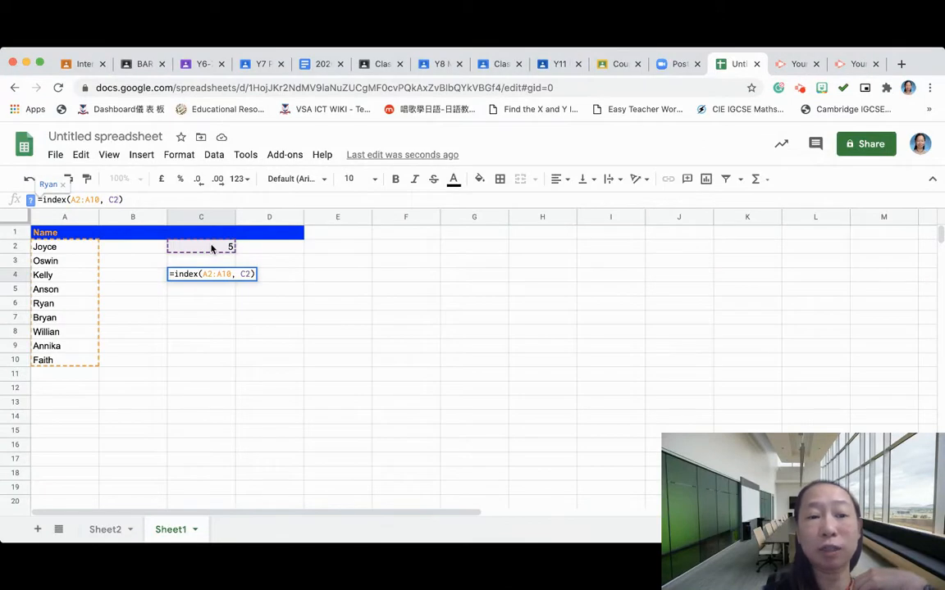
pyautogui.press('BackSpace')
pyautogui.press('BackSpace')
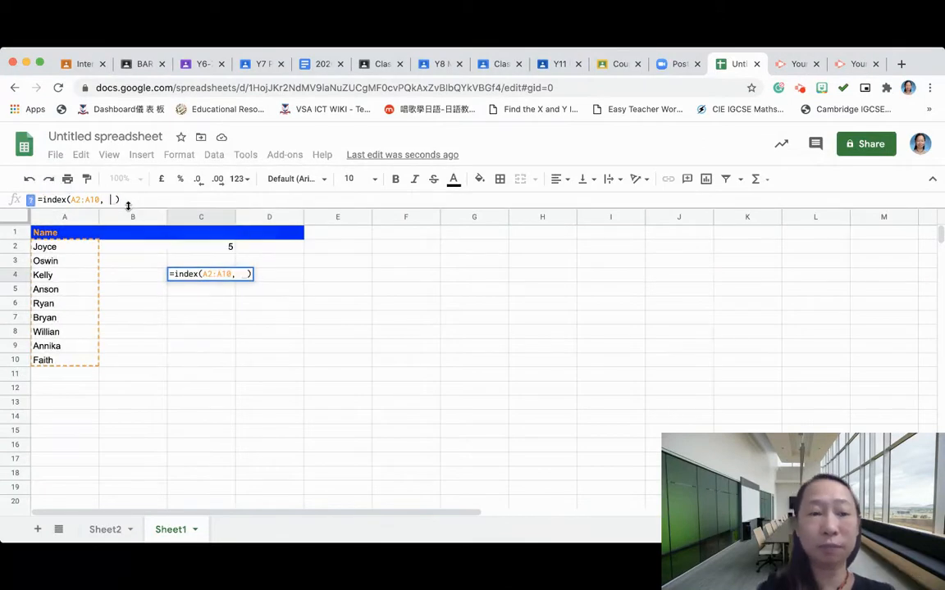
pyautogui.write('rand')
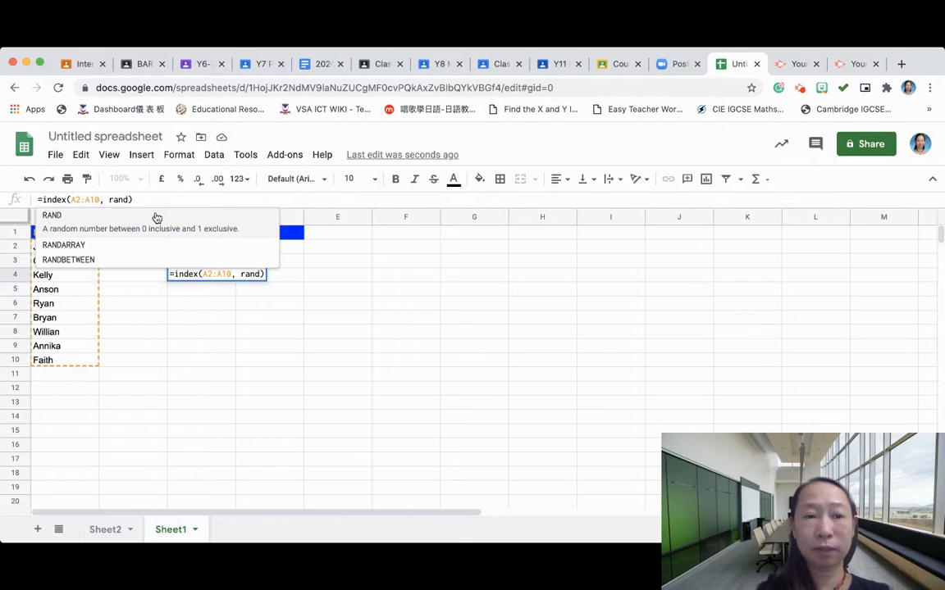
pyautogui.write('be')
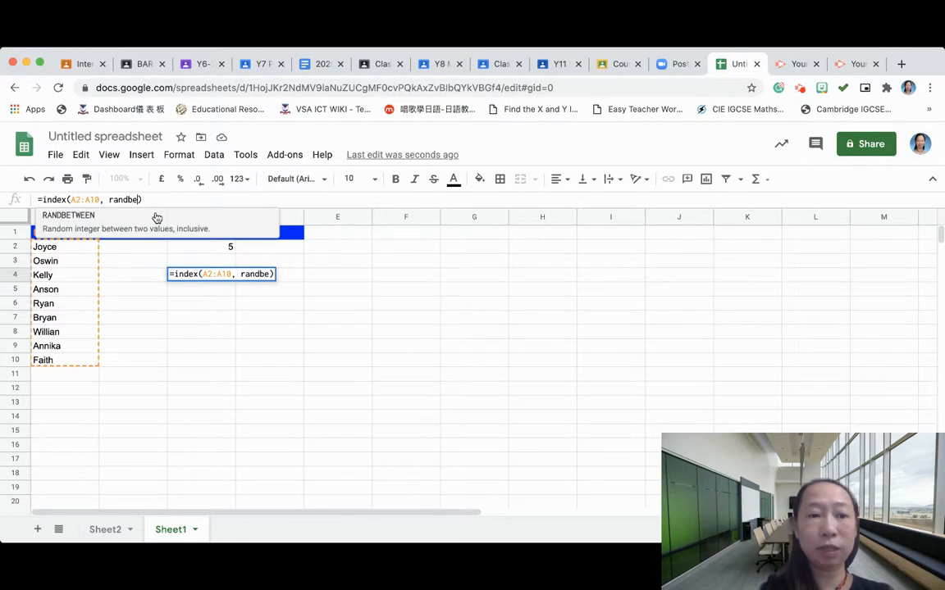
pyautogui.write('twee')
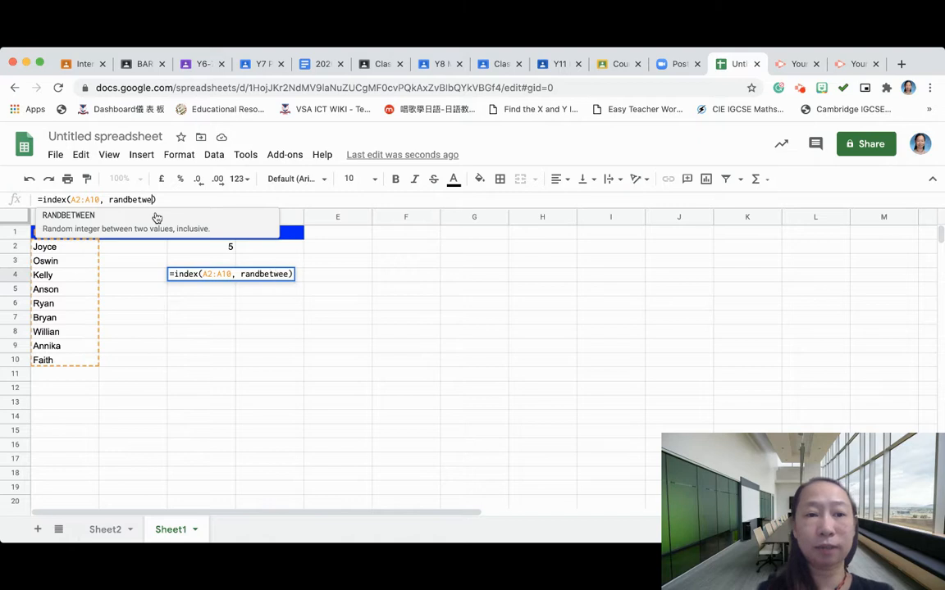
pyautogui.press('BackSpace')
pyautogui.press('BackSpace')
pyautogui.press('BackSpace')
pyautogui.press('BackSpace')
pyautogui.write('etween ')
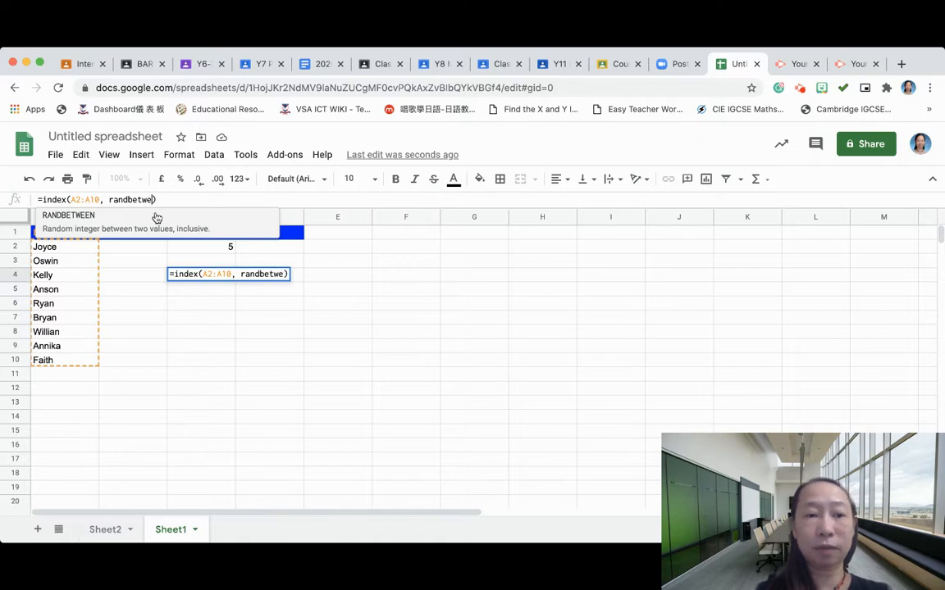
pyautogui.write('(1,')
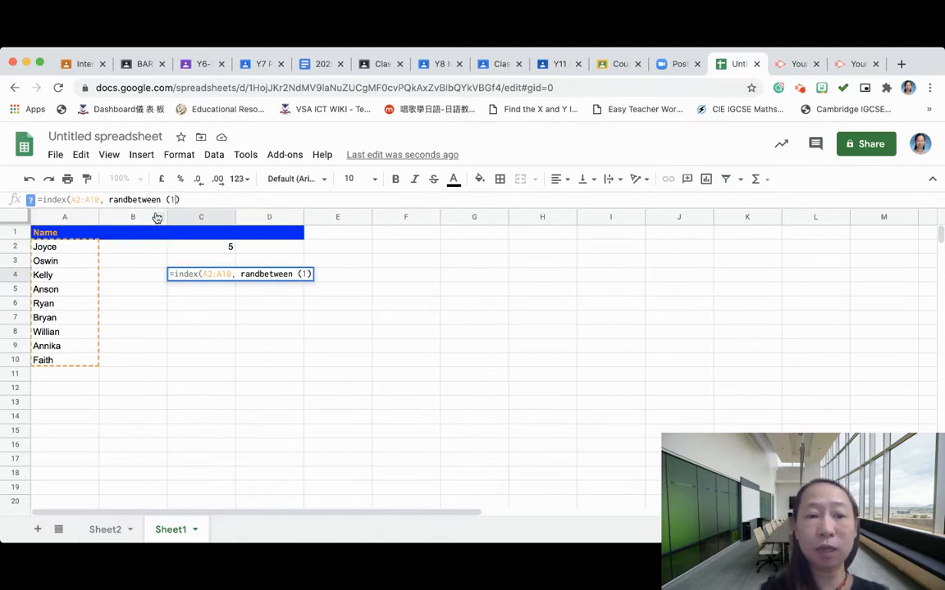
pyautogui.press('BackSpace')
pyautogui.write('10')
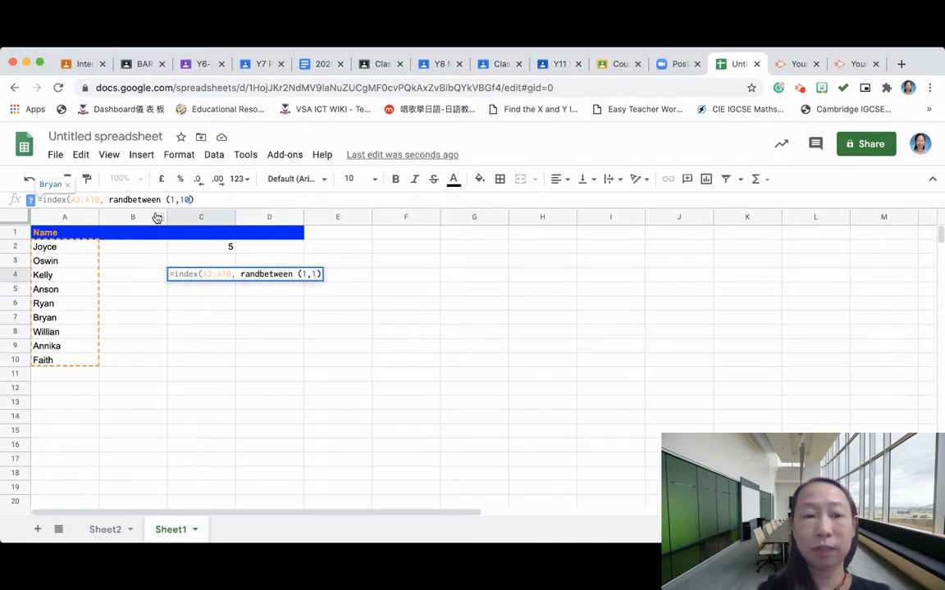
pyautogui.press('Return')
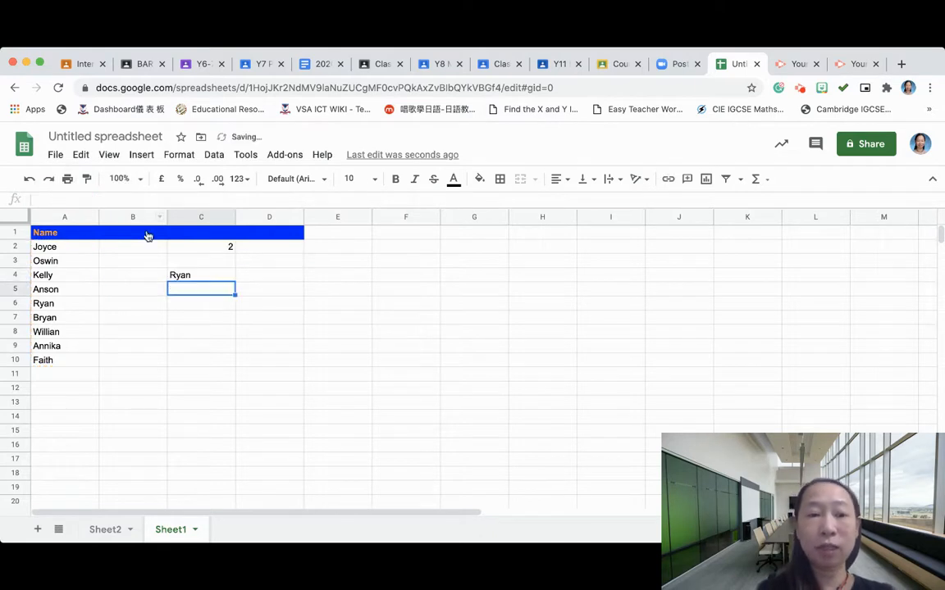
# - Delete the standalone RANDBETWEEN formula from C2, as C4 generates its own random row number
pyautogui.click(185, 274)
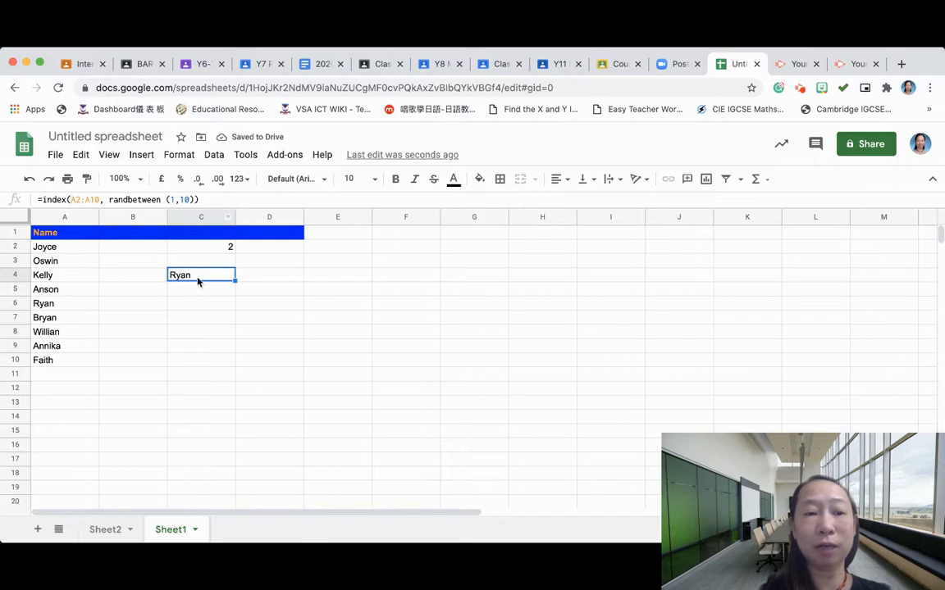
pyautogui.click(229, 246)
pyautogui.click(201, 269)
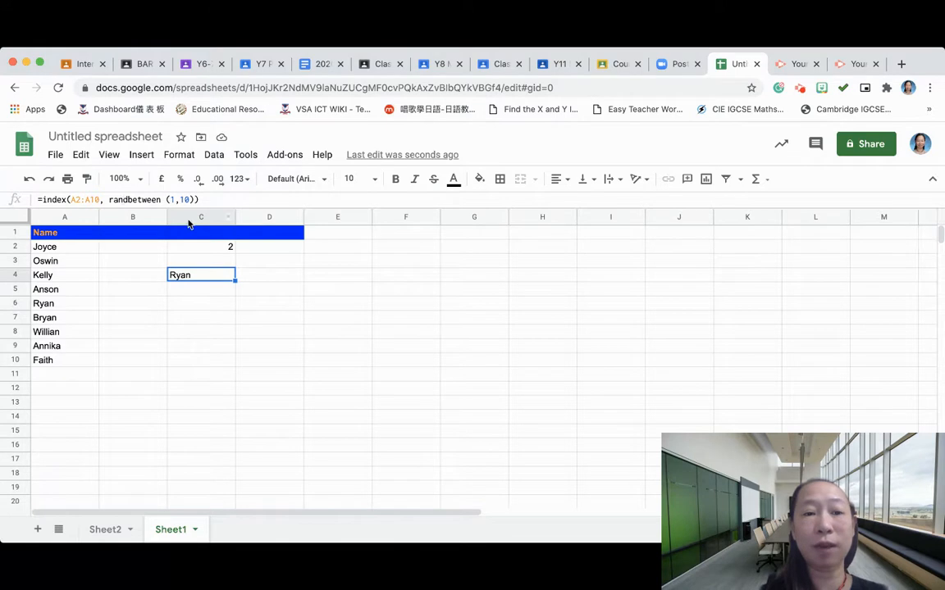
pyautogui.click(215, 247)
pyautogui.press('Delete')
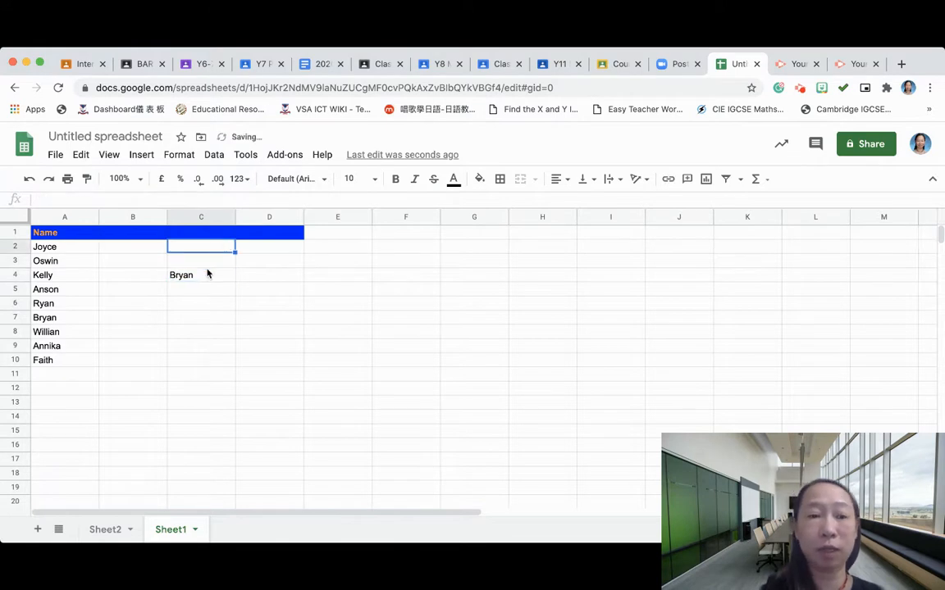
# - Replace the upper limit 10 in C4's nested RANDBETWEEN with counta(A2:A10)
pyautogui.click(202, 278)
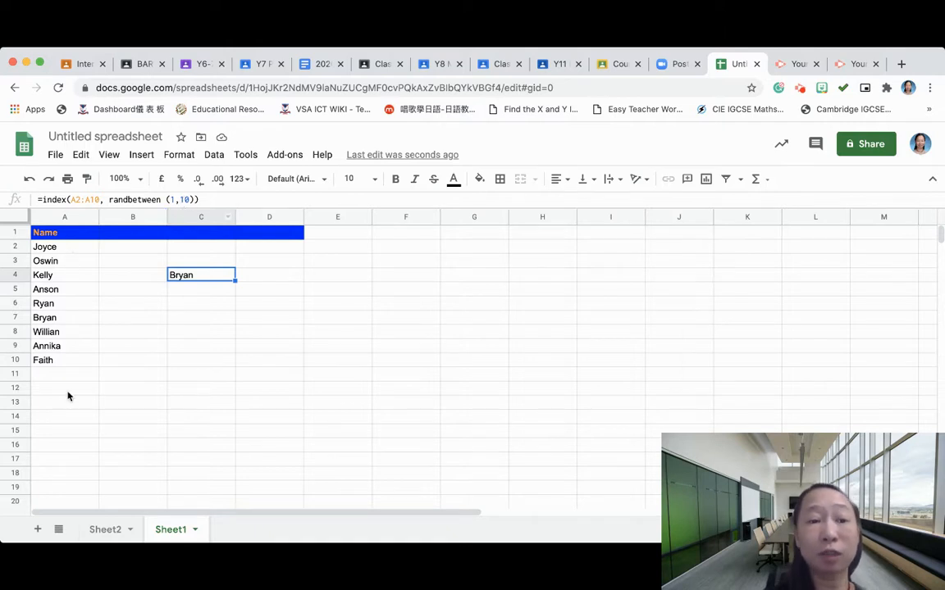
pyautogui.click(179, 199)
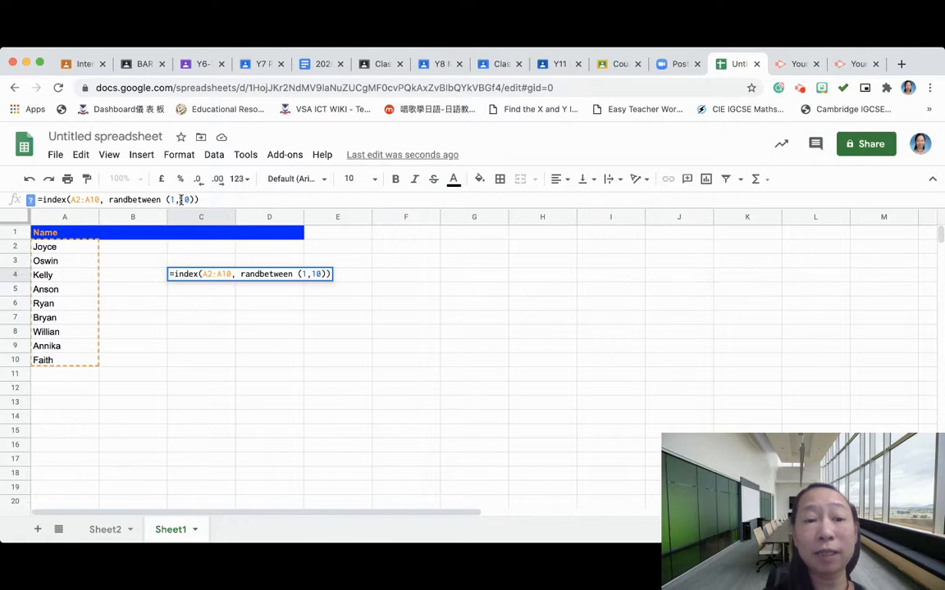
pyautogui.moveTo(178, 200); pyautogui.dragTo(190, 199)
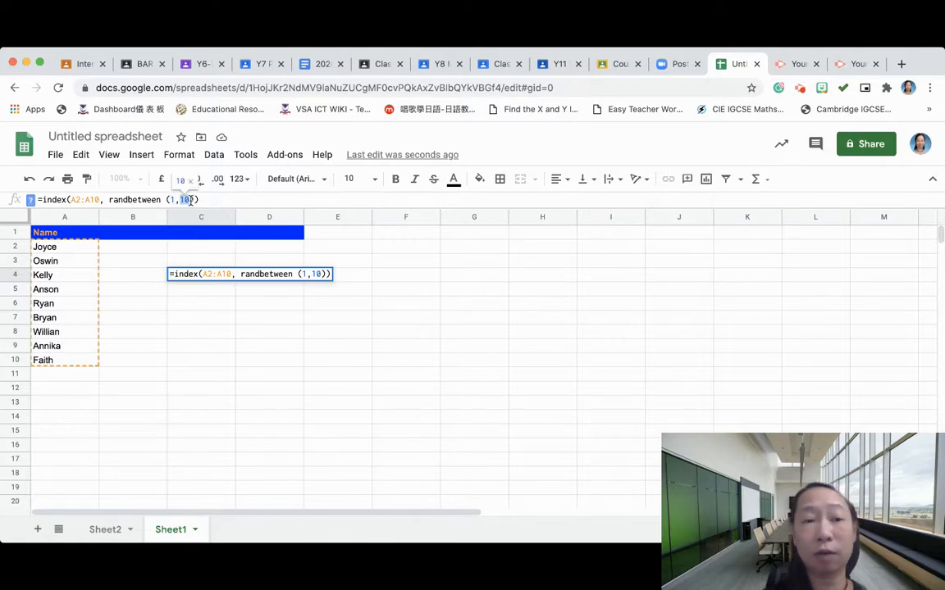
pyautogui.write('counta')
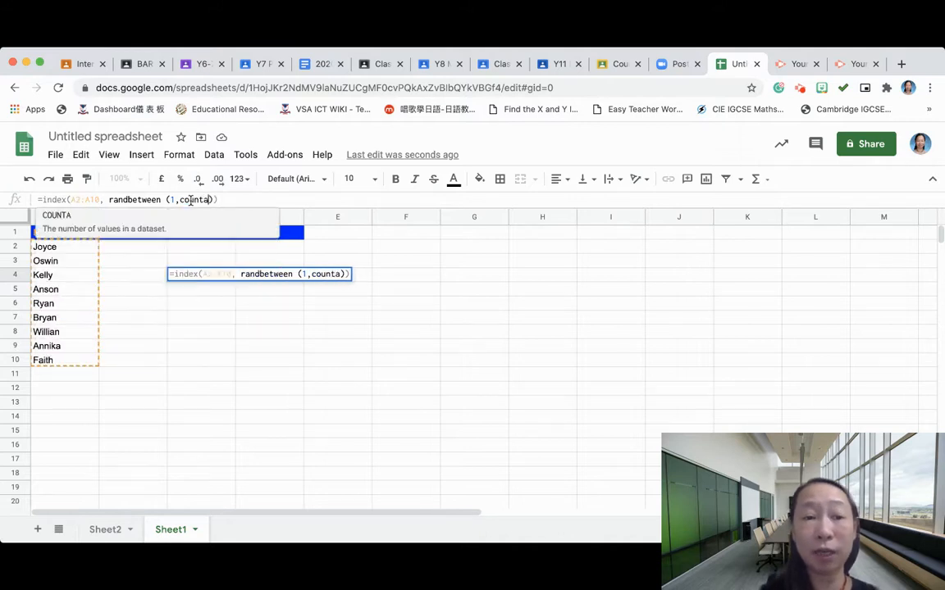
pyautogui.write('(')
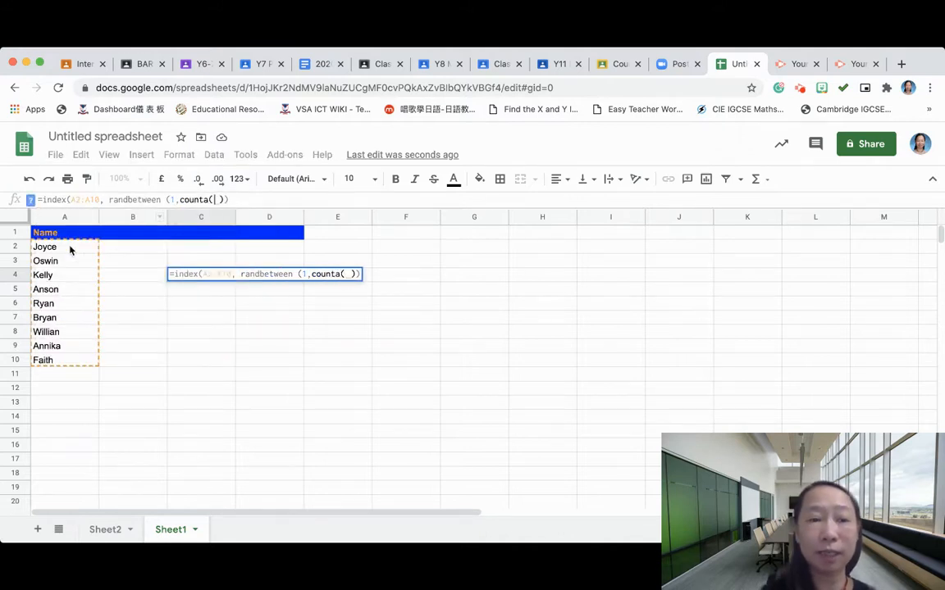
pyautogui.moveTo(69, 249); pyautogui.dragTo(68, 358)
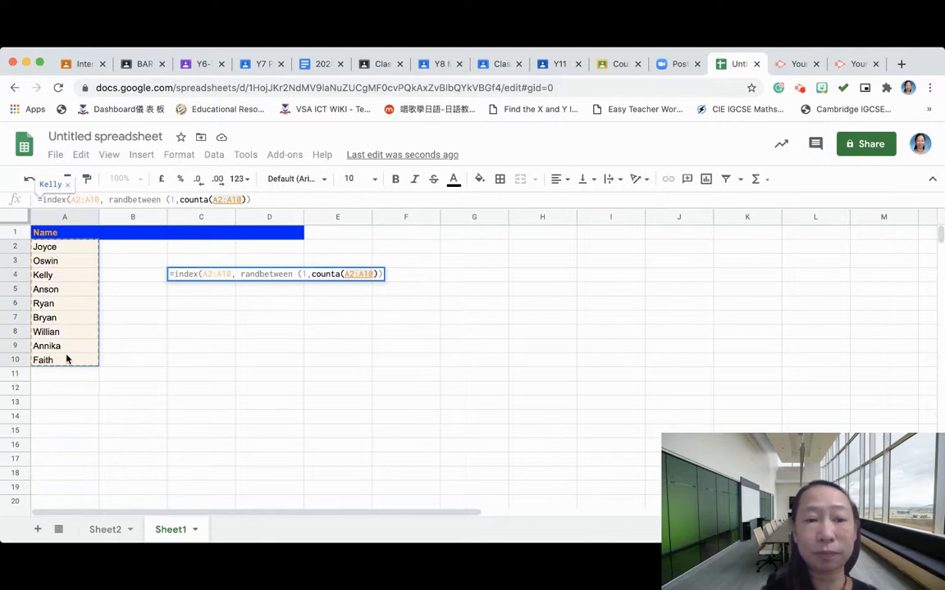
pyautogui.press('Return')
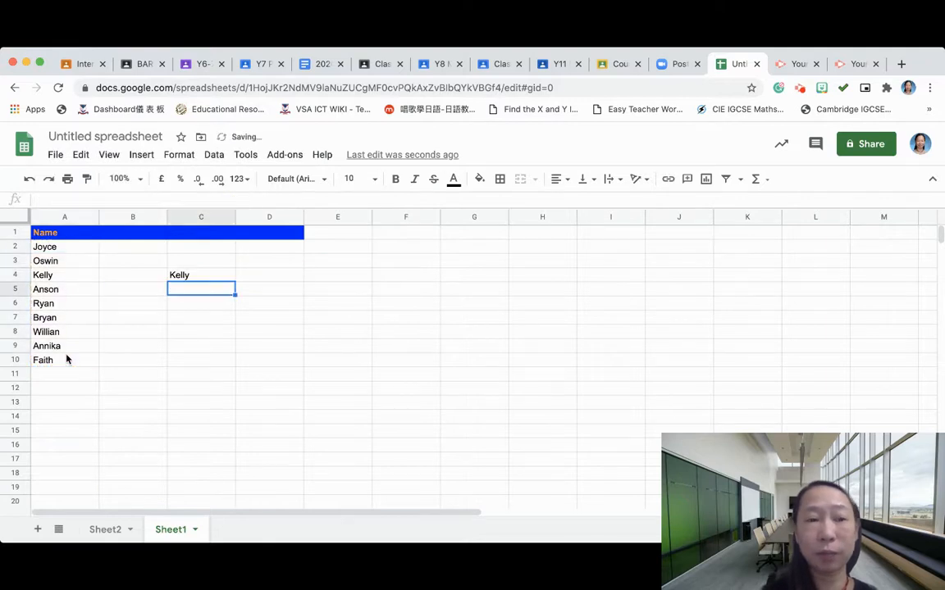
# - Fill the random-name formula from C4 down to C8 and check the cell references in the copies
pyautogui.click(206, 279)
pyautogui.doubleClick(206, 279)
pyautogui.press('Return')
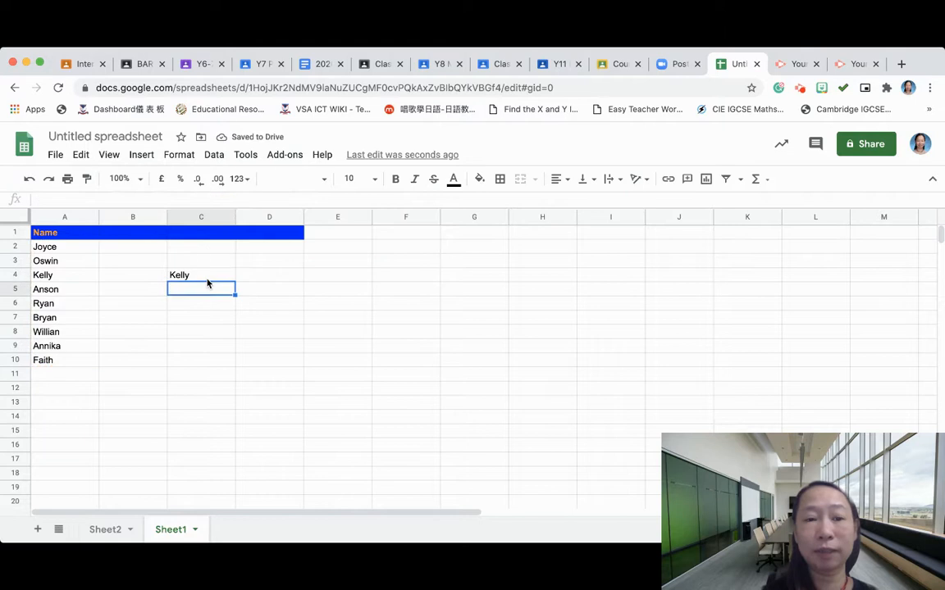
pyautogui.click(210, 279)
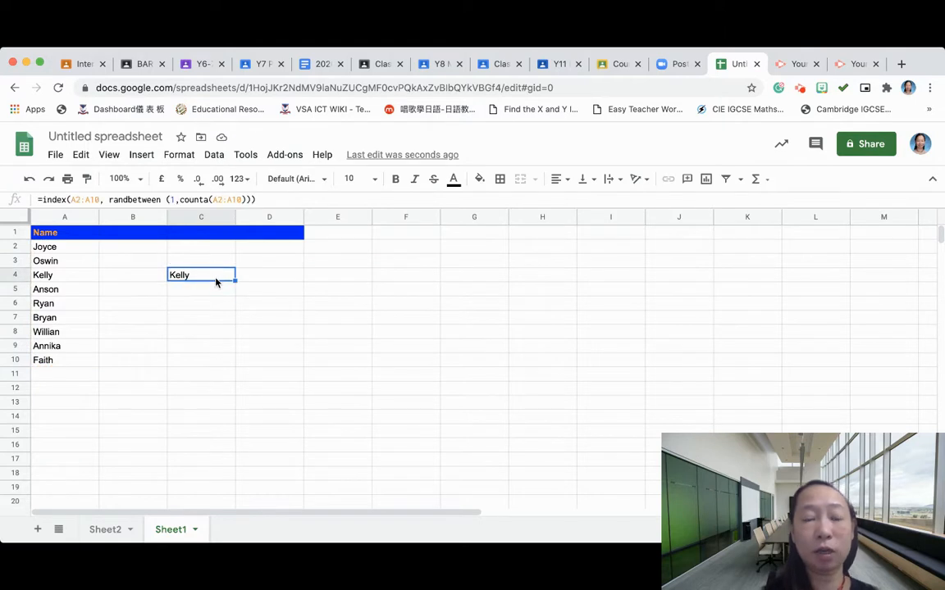
pyautogui.moveTo(235, 280); pyautogui.dragTo(235, 330)
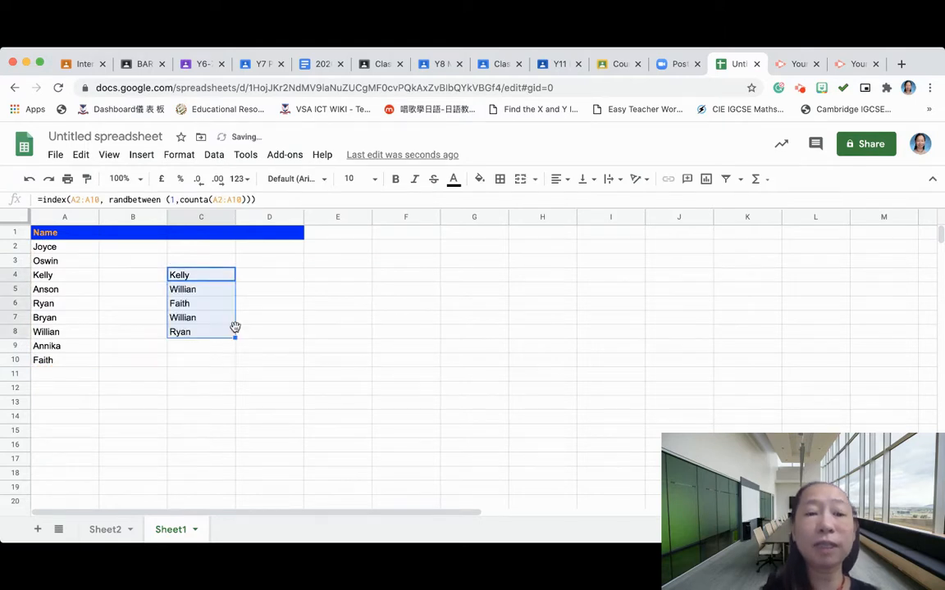
pyautogui.click(201, 317)
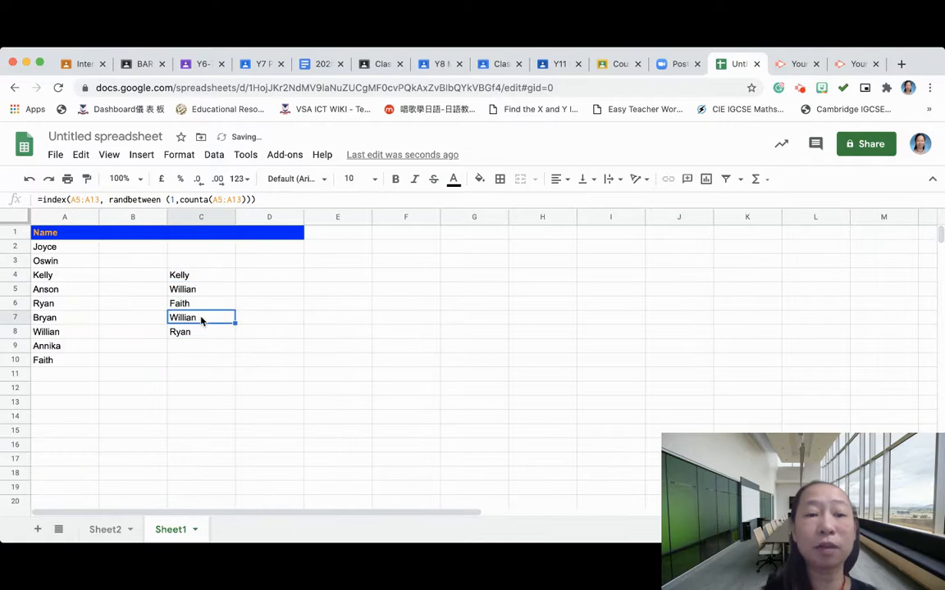
pyautogui.hotkey('ctrl', 'c')
pyautogui.press('Escape')
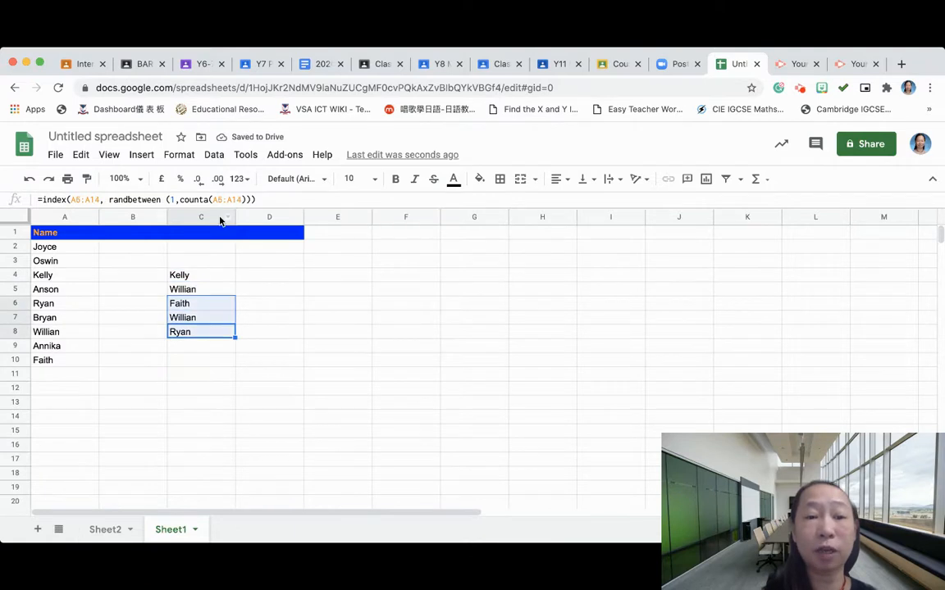
# - Make the A2 start reference absolute, as $A$2, in both the INDEX and COUNTA ranges of C4's formula
pyautogui.click(210, 276)
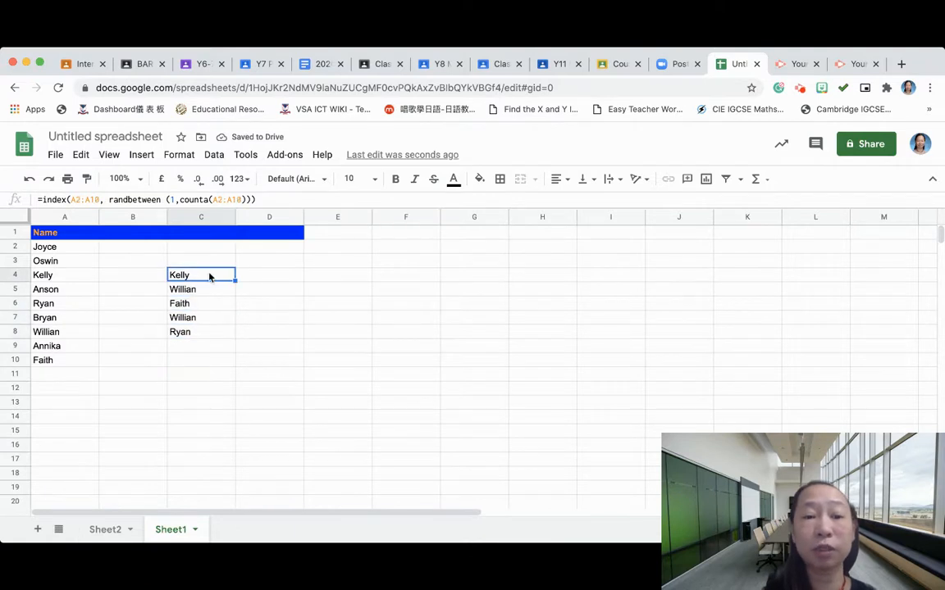
pyautogui.click(214, 199)
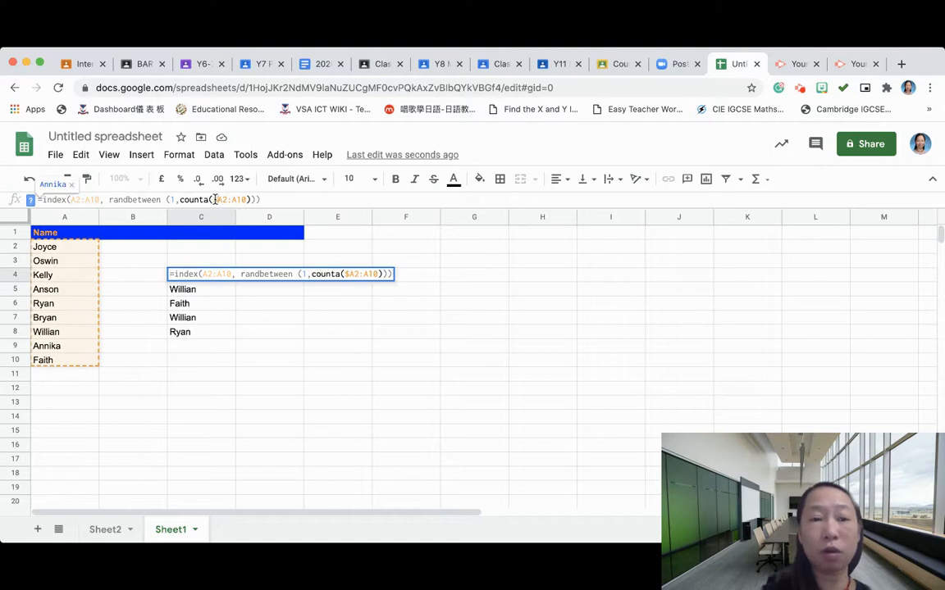
pyautogui.write('$A$')
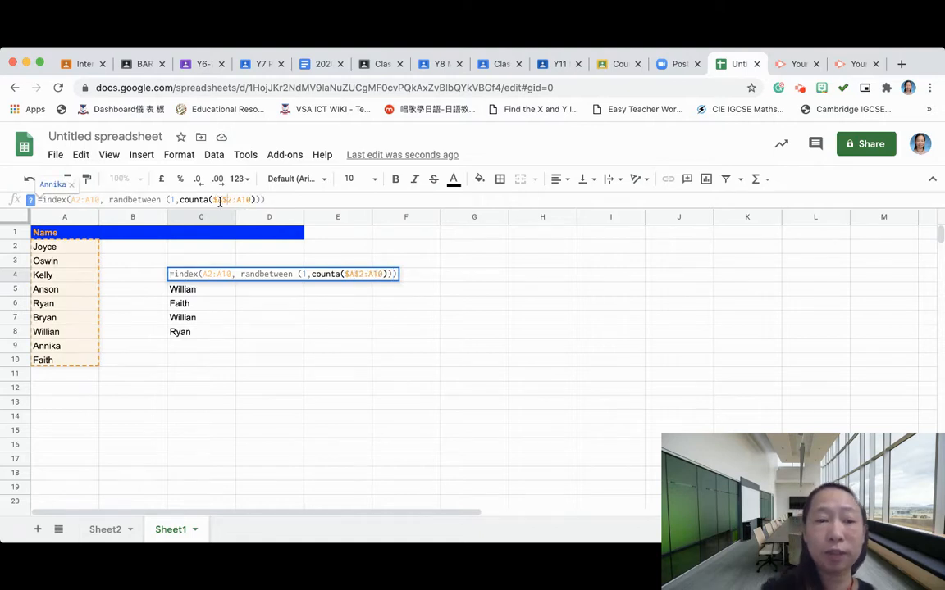
pyautogui.click(72, 199)
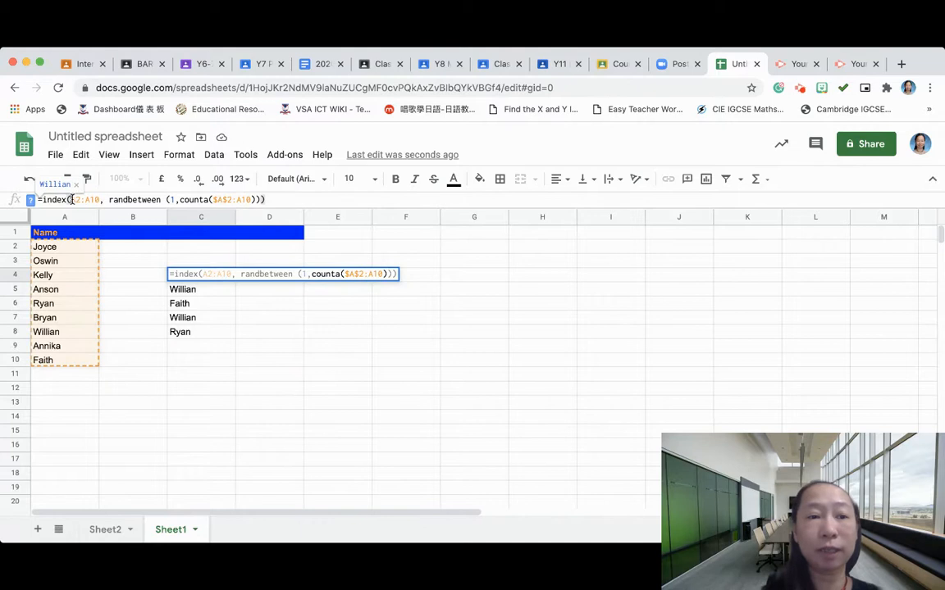
pyautogui.write('$')
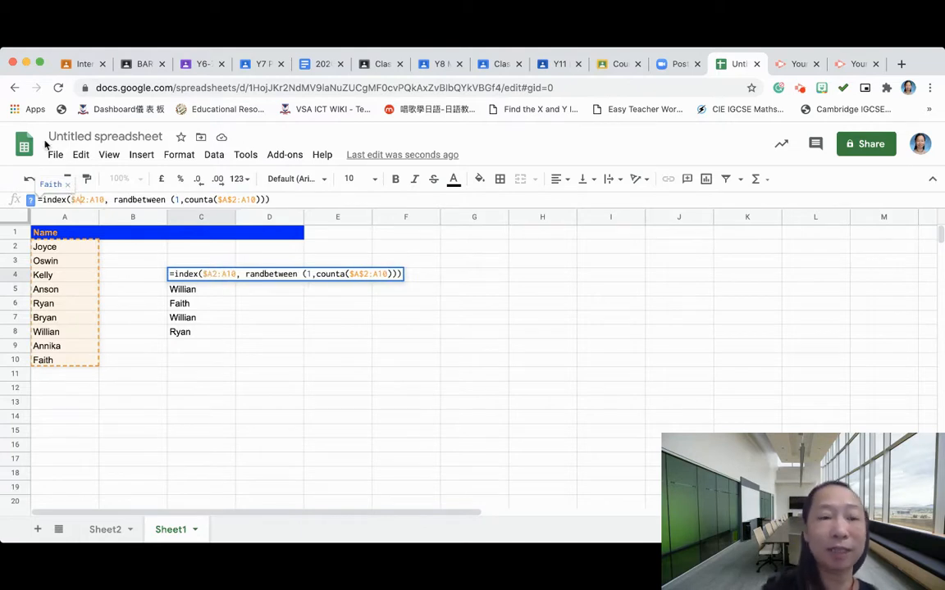
pyautogui.press('Right')
pyautogui.write('$A$')
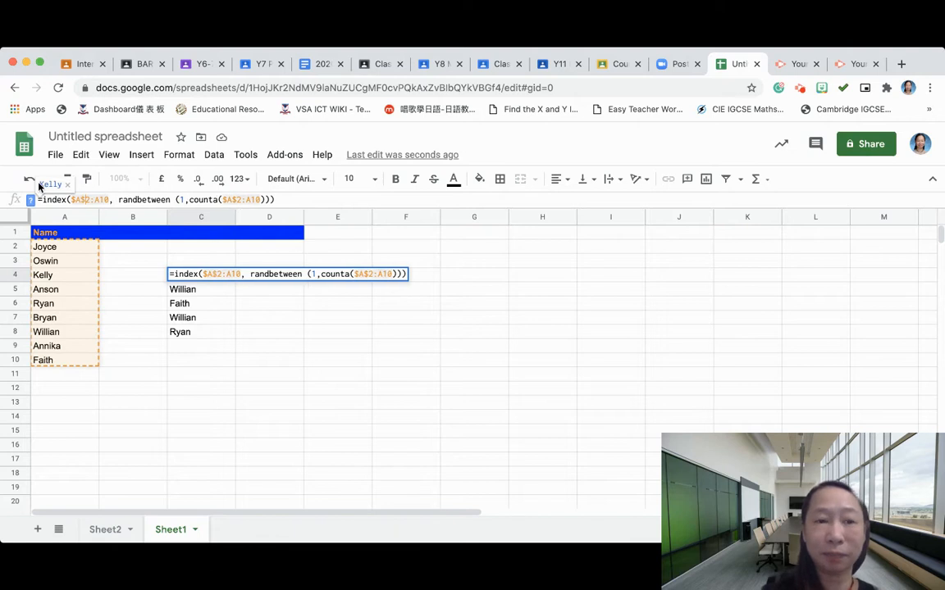
pyautogui.press('Return')
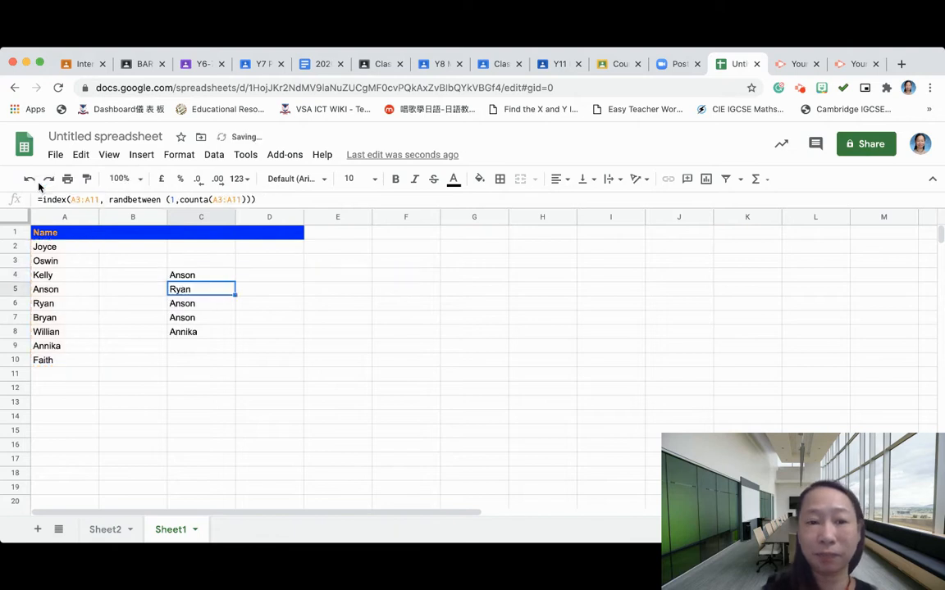
# - Refill the updated formula from C4 down to C8 and check the range references in C6
pyautogui.click(197, 278)
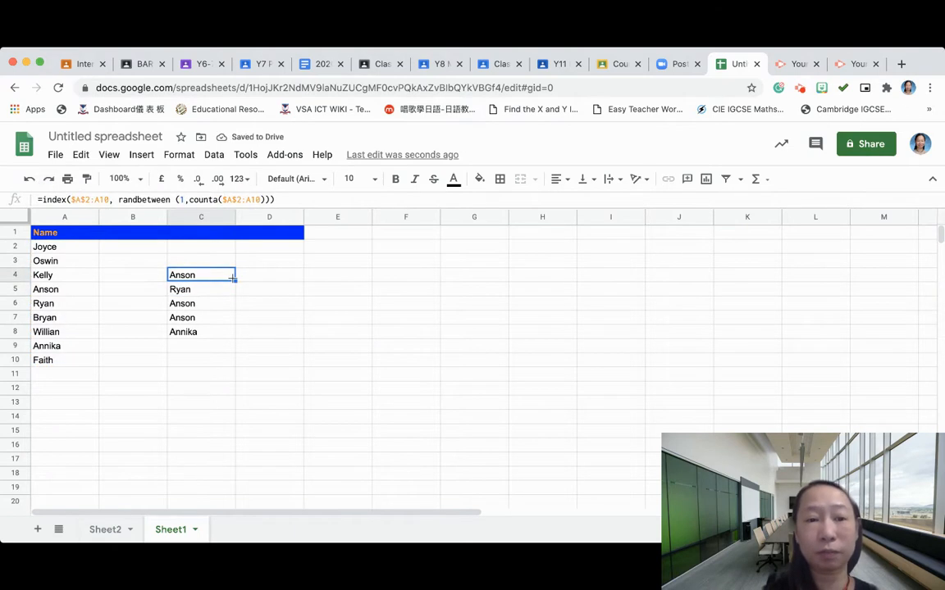
pyautogui.moveTo(232, 278); pyautogui.dragTo(231, 345)
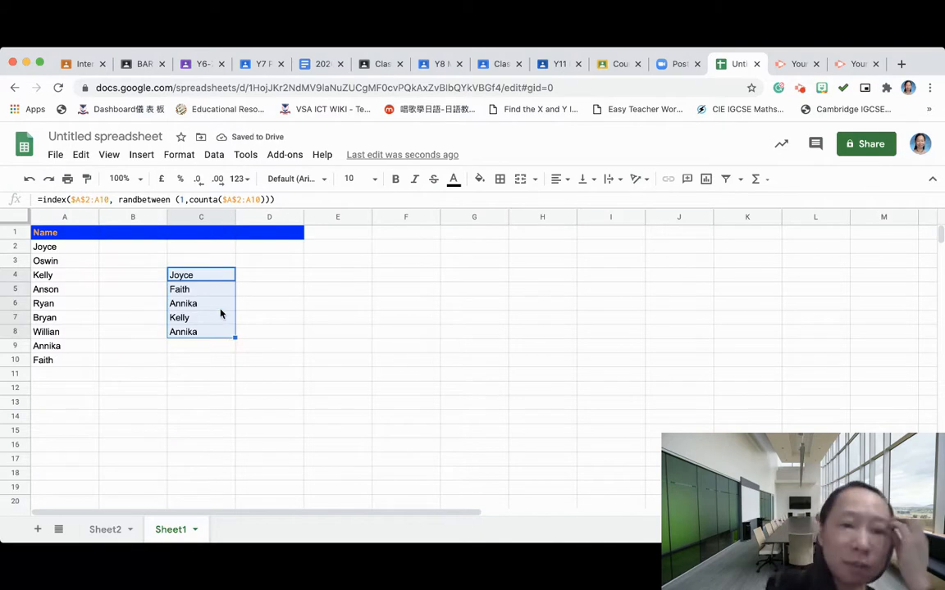
pyautogui.click(212, 304)
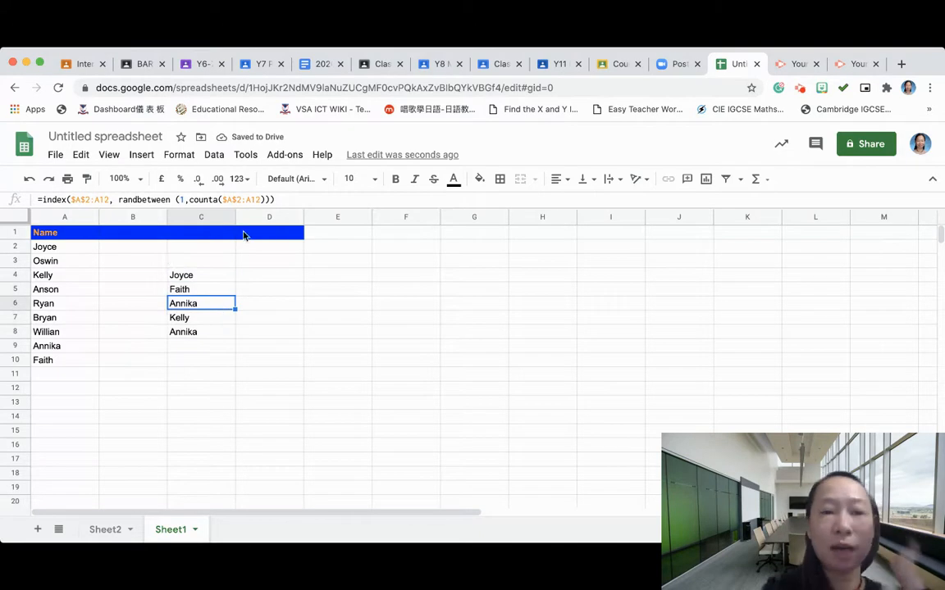
# - Make both ranges in C4's formula open-ended by removing the end row number 10, so each reads $A$2:A
pyautogui.click(189, 277)
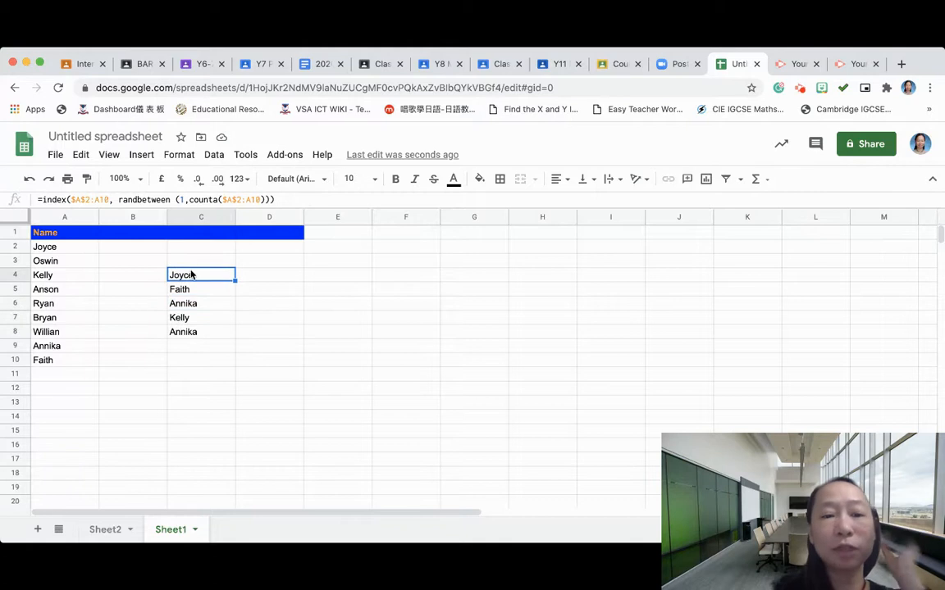
pyautogui.click(98, 200)
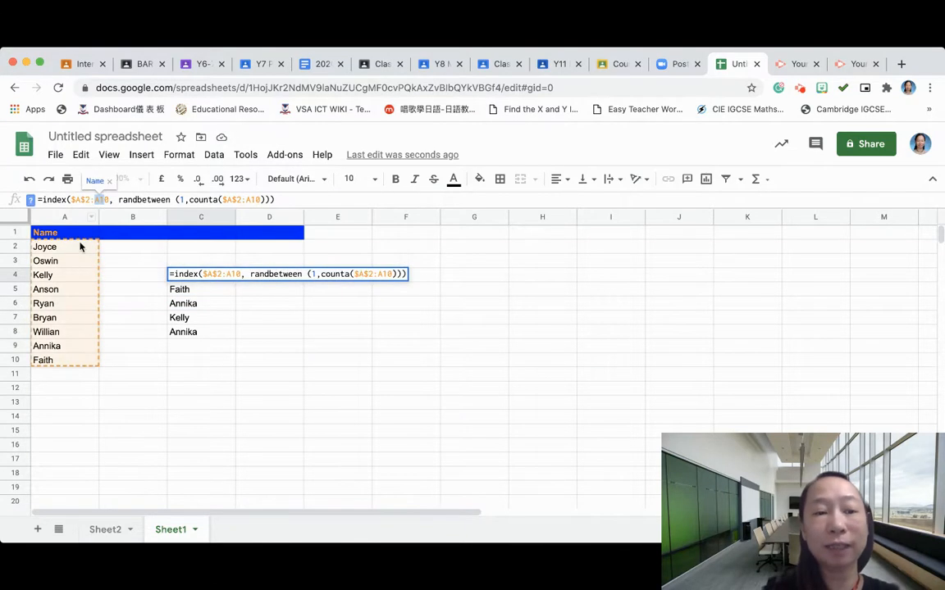
pyautogui.click(69, 361)
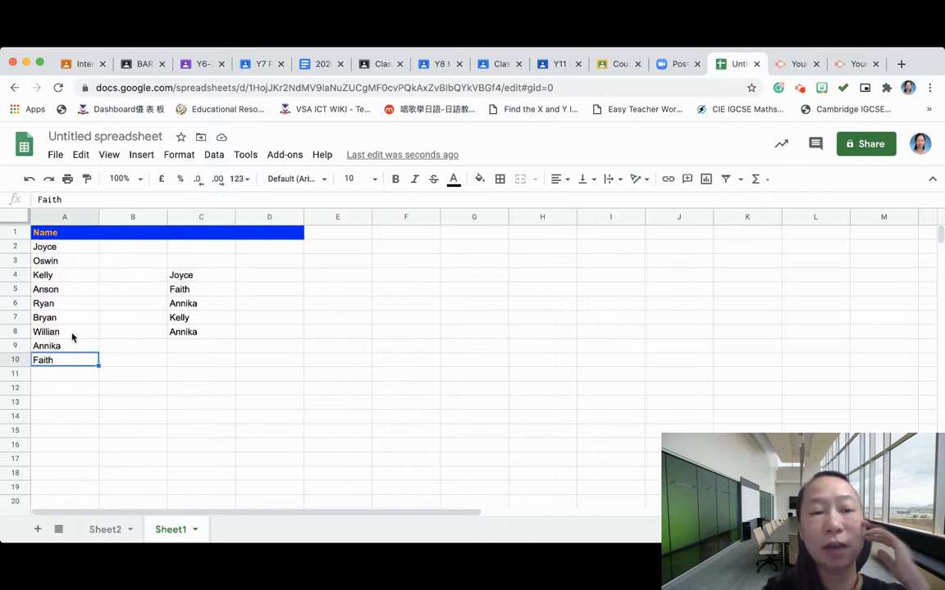
pyautogui.click(191, 277)
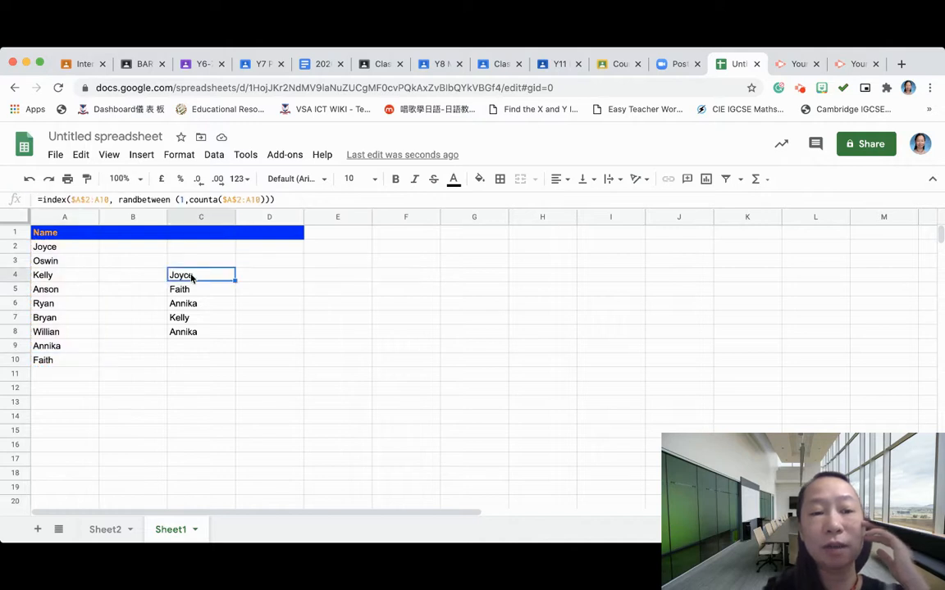
pyautogui.click(107, 199)
pyautogui.press('BackSpace')
pyautogui.press('BackSpace')
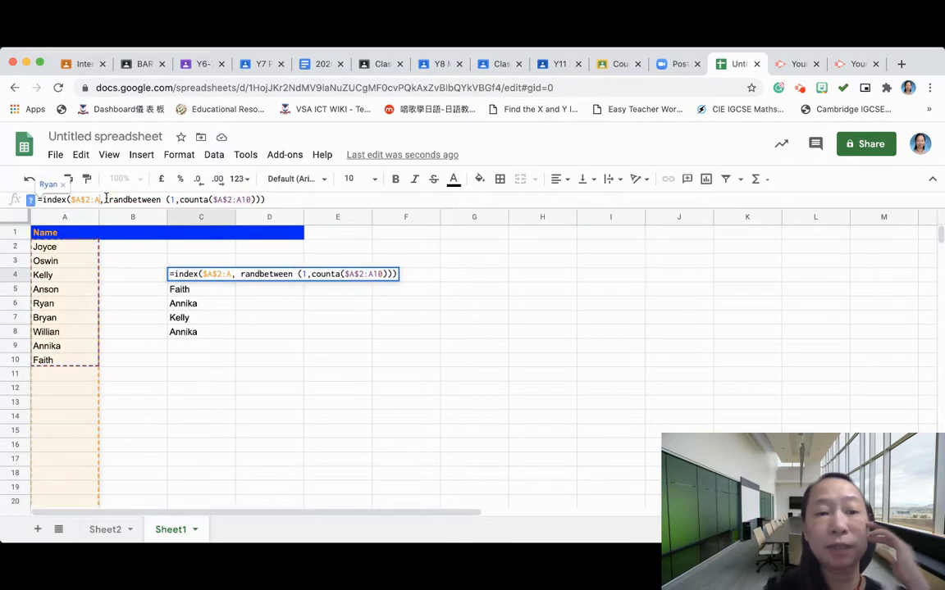
pyautogui.click(251, 199)
pyautogui.press('BackSpace')
pyautogui.press('BackSpace')
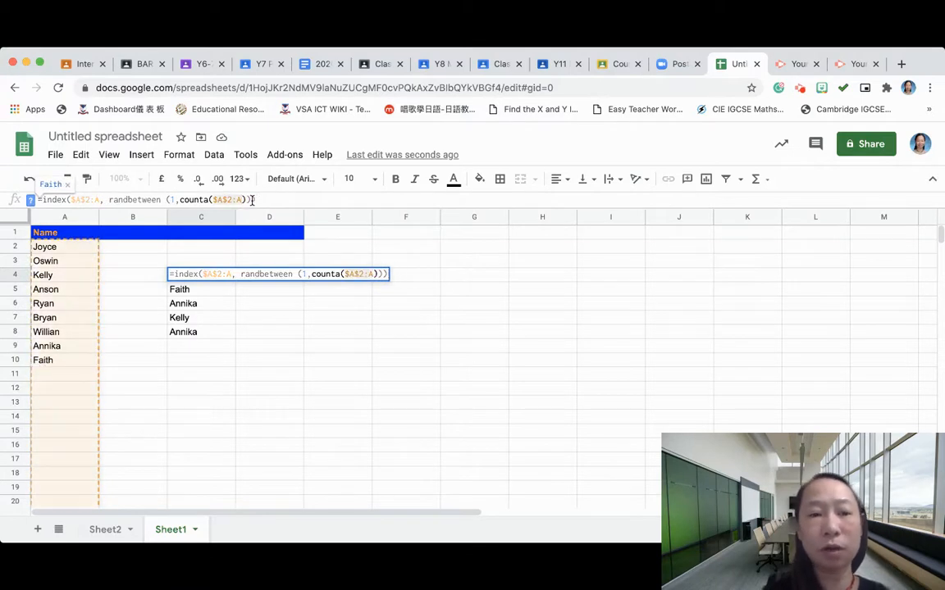
pyautogui.press('Return')
# - Fill the open-ended random-name formula from C4 down to C16
pyautogui.click(226, 279)
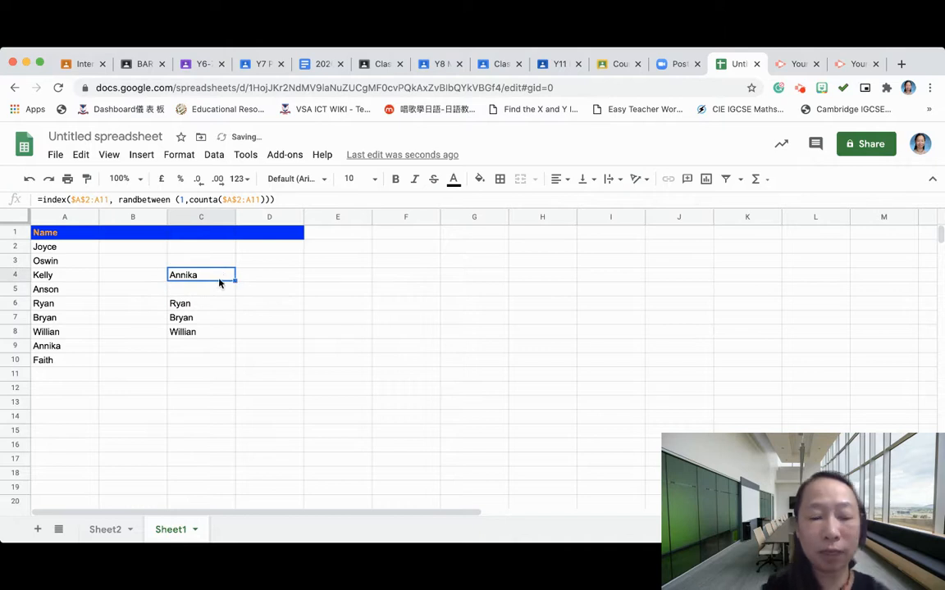
pyautogui.press('super+z')
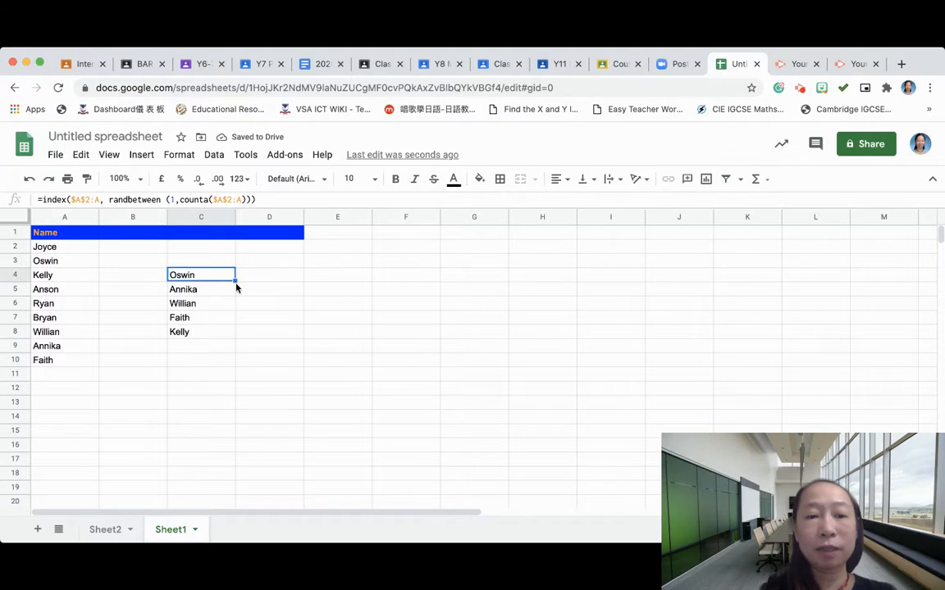
pyautogui.moveTo(234, 280); pyautogui.dragTo(230, 451)
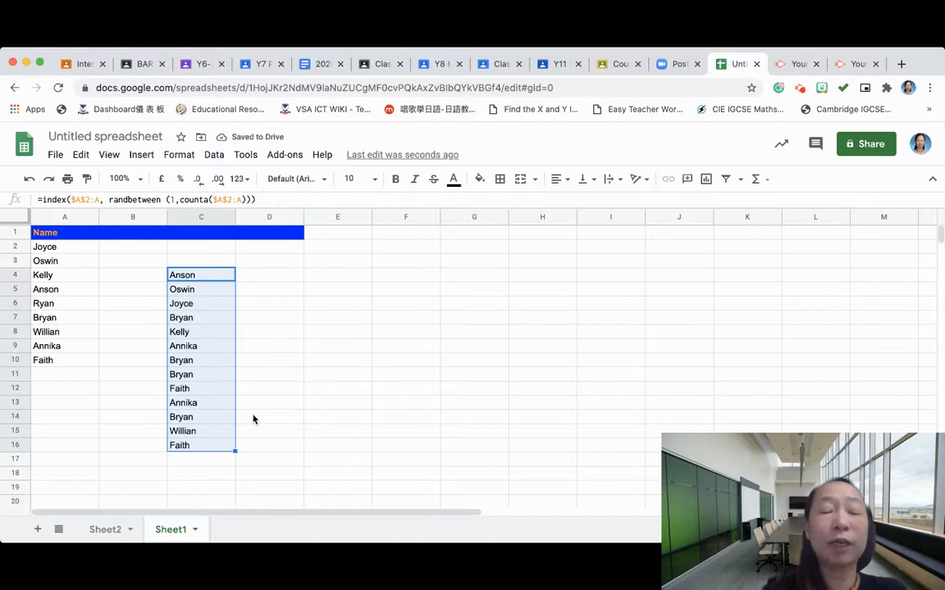
# - Enter the name listed in A7 into E4 as a label for counting its picks
pyautogui.click(336, 277)
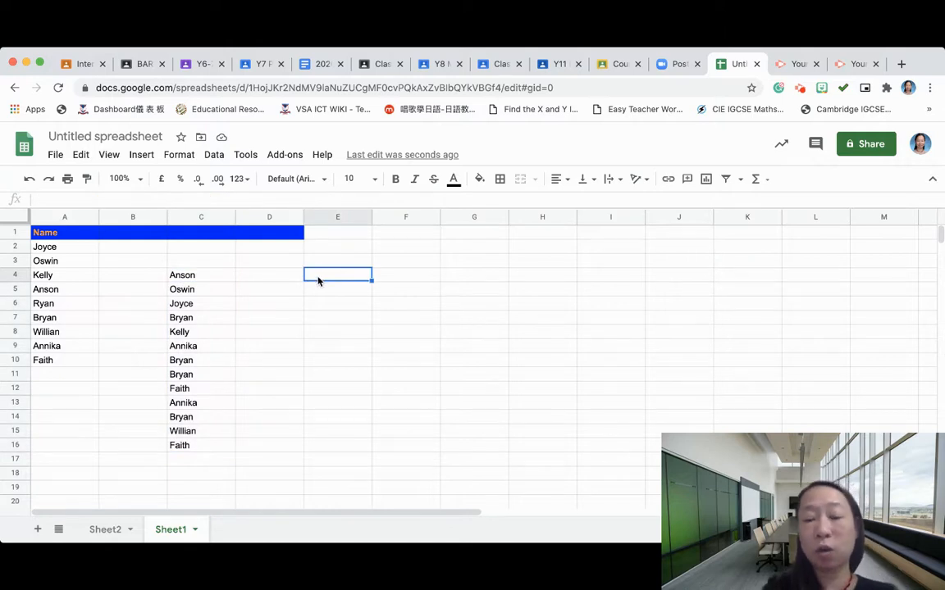
pyautogui.write('a')
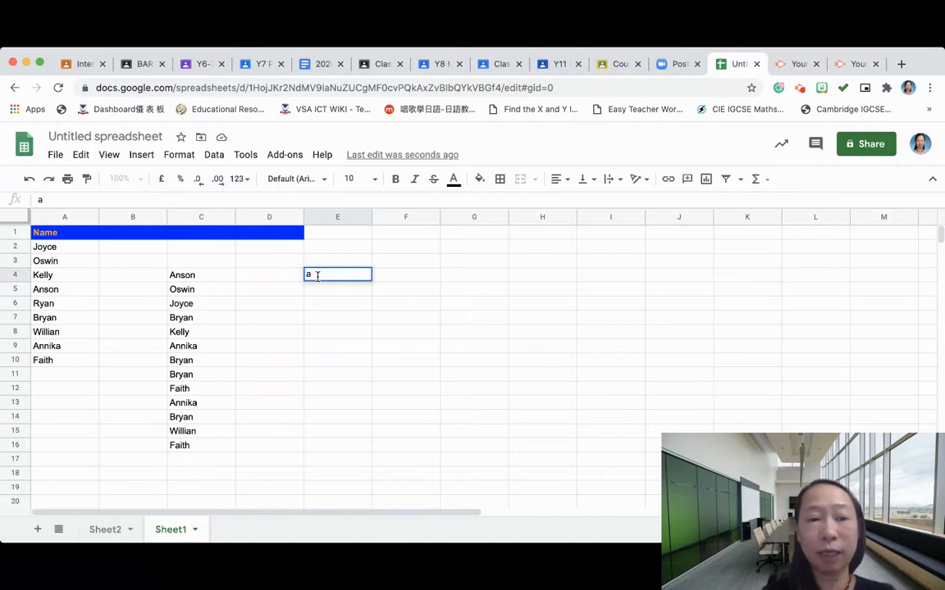
pyautogui.press('BackSpace')
pyautogui.press('Escape')
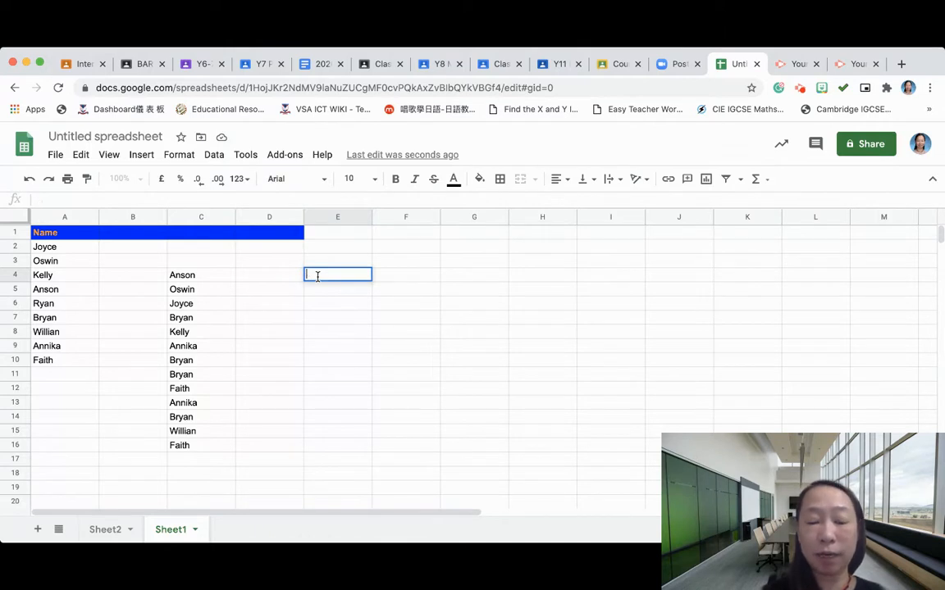
pyautogui.write('Bryan')
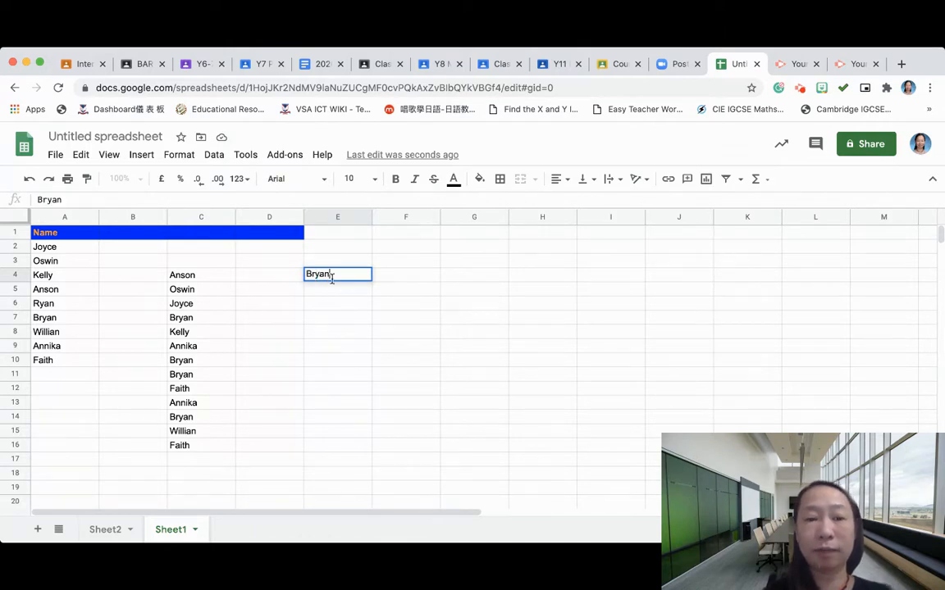
# - Begin a countif formula in F4 whose range starts at the first random name, with the absolute reference $C$4
pyautogui.click(417, 274)
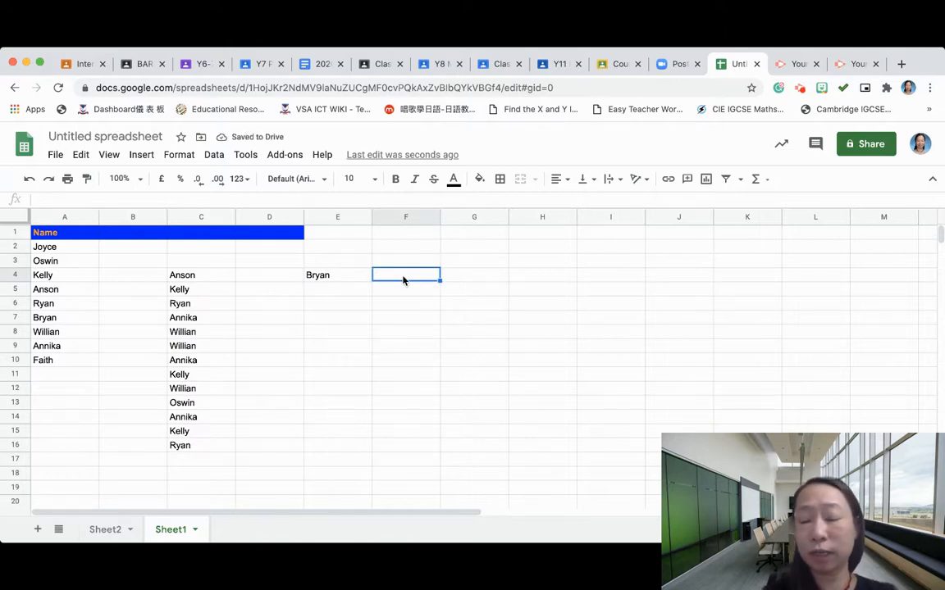
pyautogui.write('=')
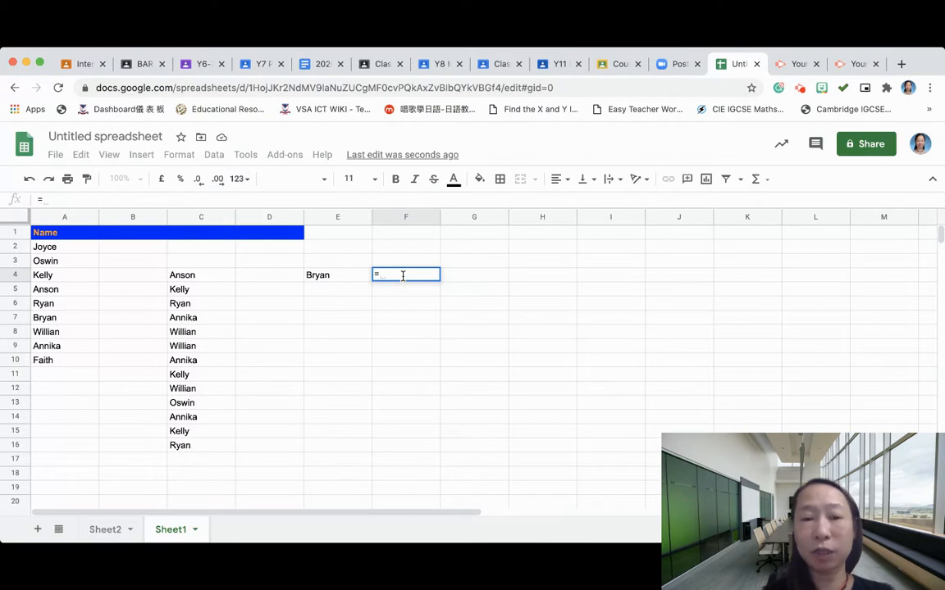
pyautogui.write('countif')
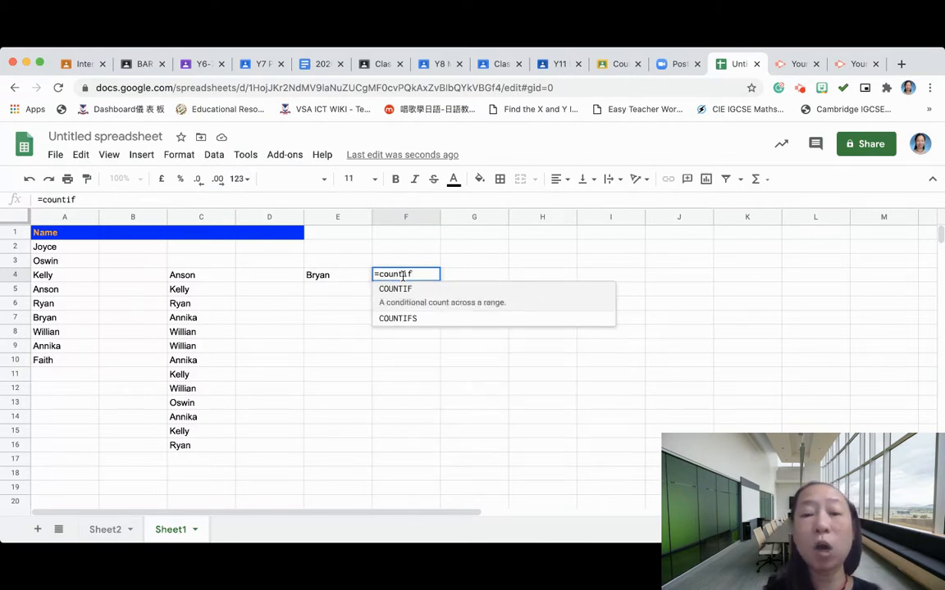
pyautogui.write('(')
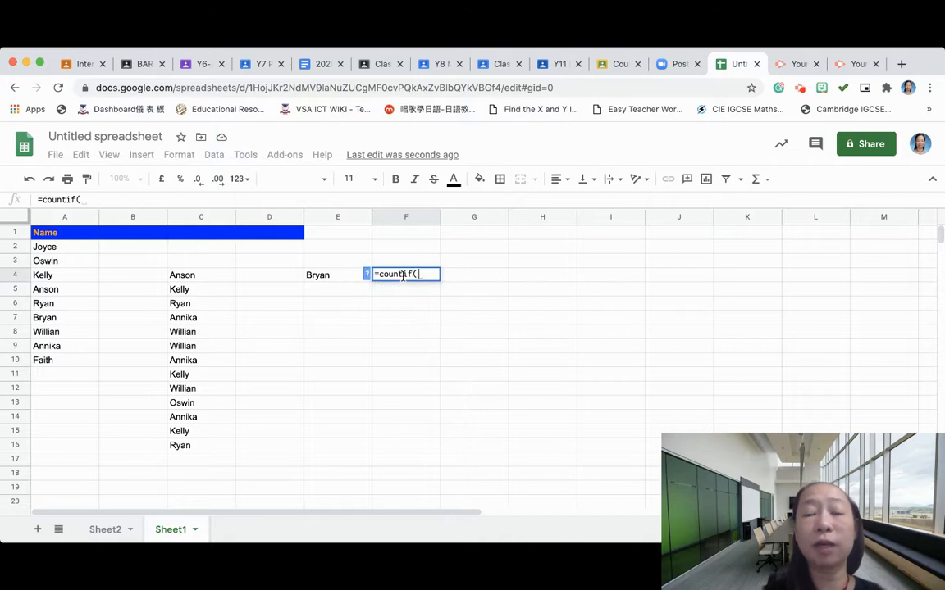
pyautogui.click(210, 274)
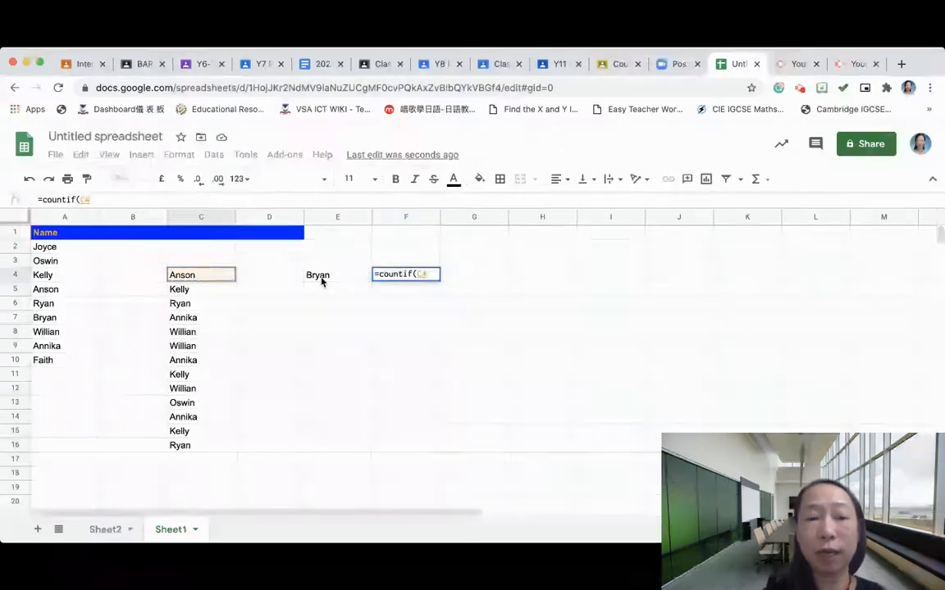
pyautogui.press('Left')
pyautogui.press('Left')
pyautogui.press('Right')
pyautogui.press('Right')
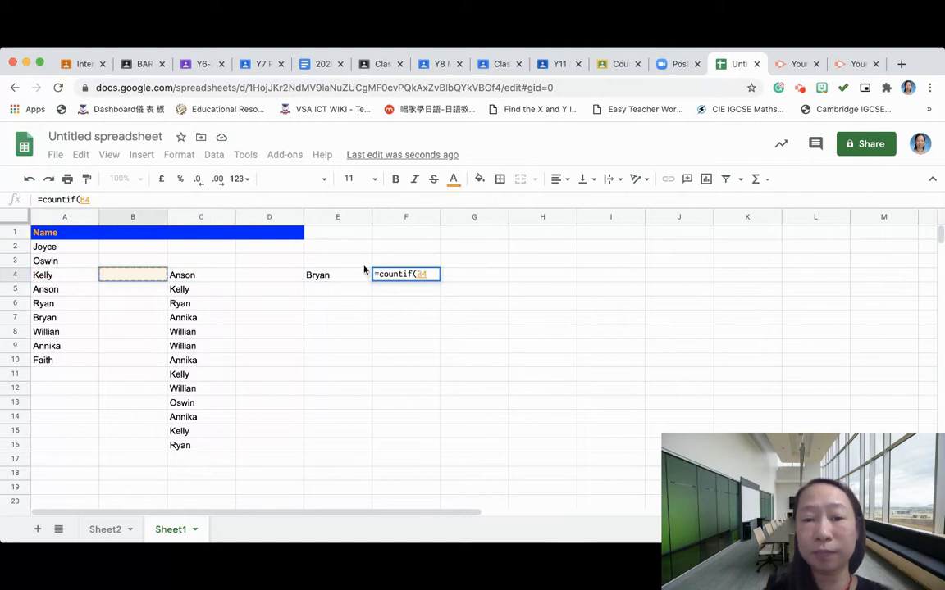
pyautogui.click(81, 200)
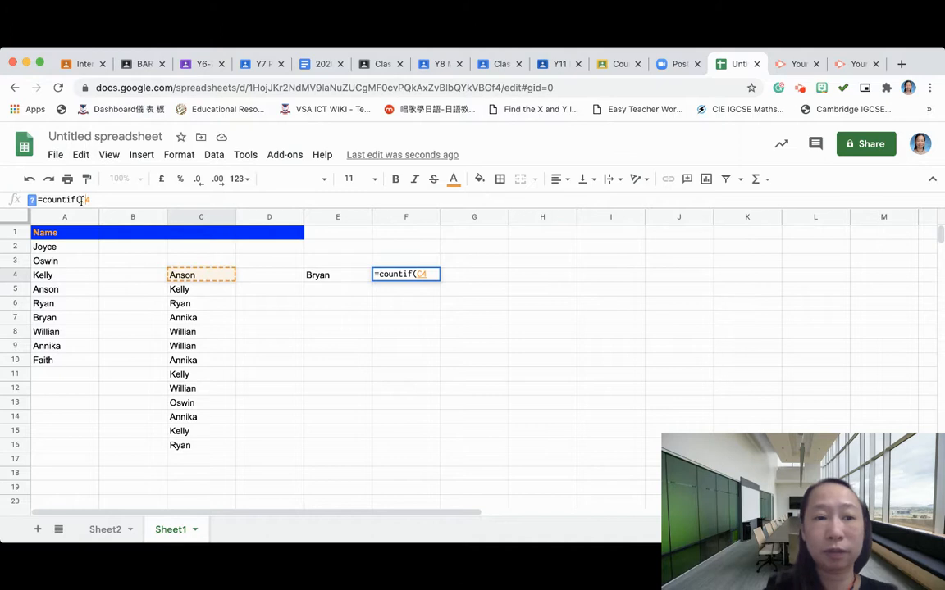
pyautogui.press('F4')
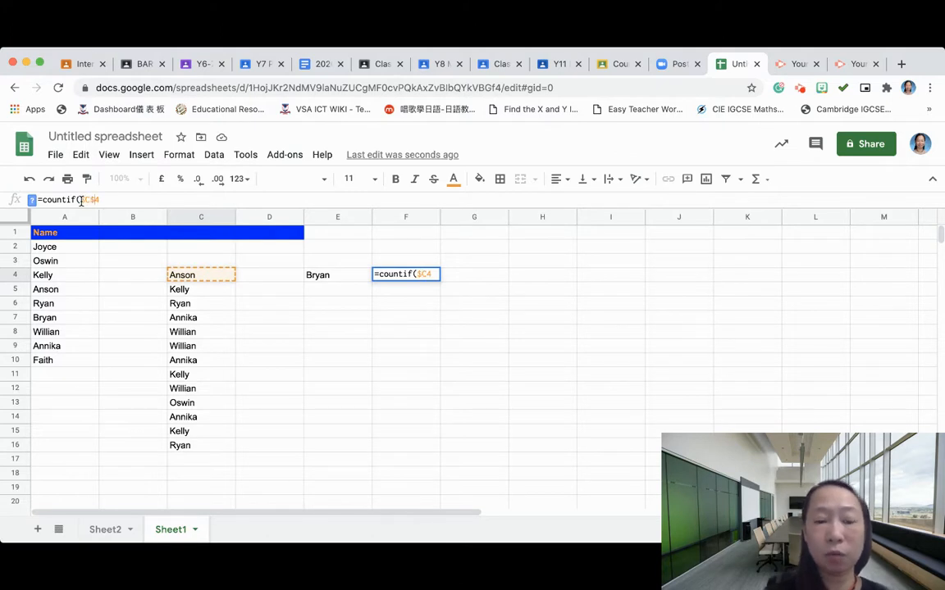
# - Complete F4's countif formula with a criterion of an equals sign followed by the name from E4 in quotation marks
pyautogui.click(115, 200)
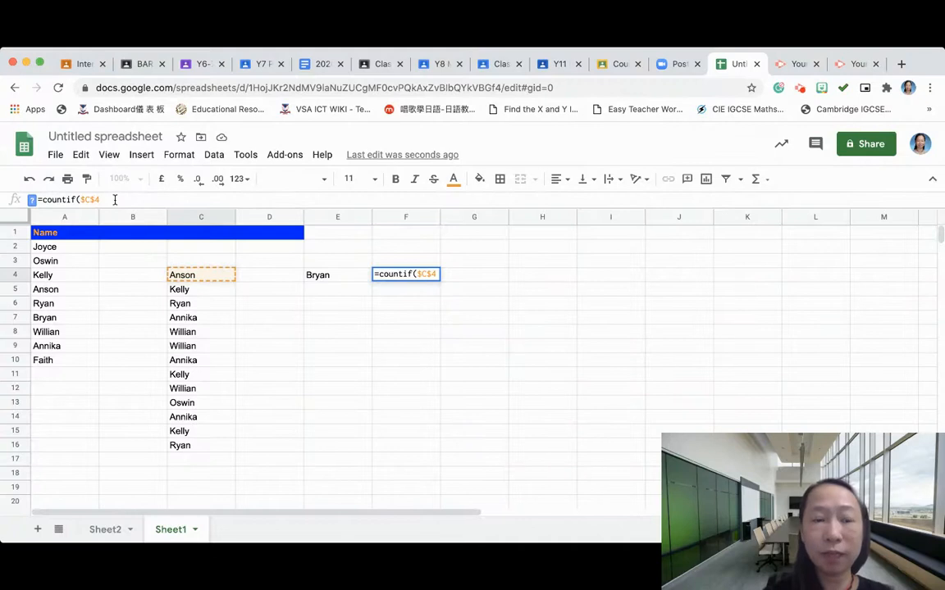
pyautogui.write(',')
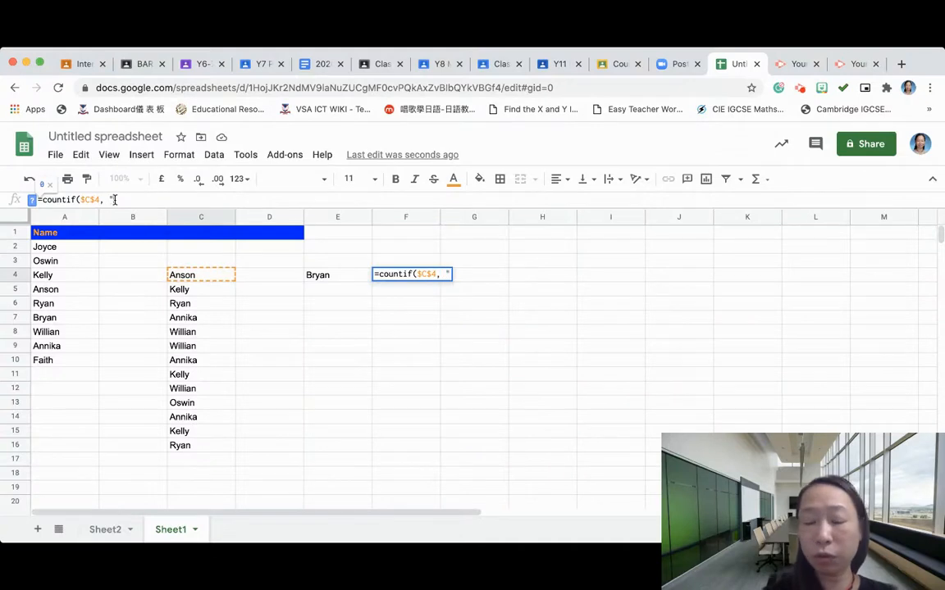
pyautogui.write('=')
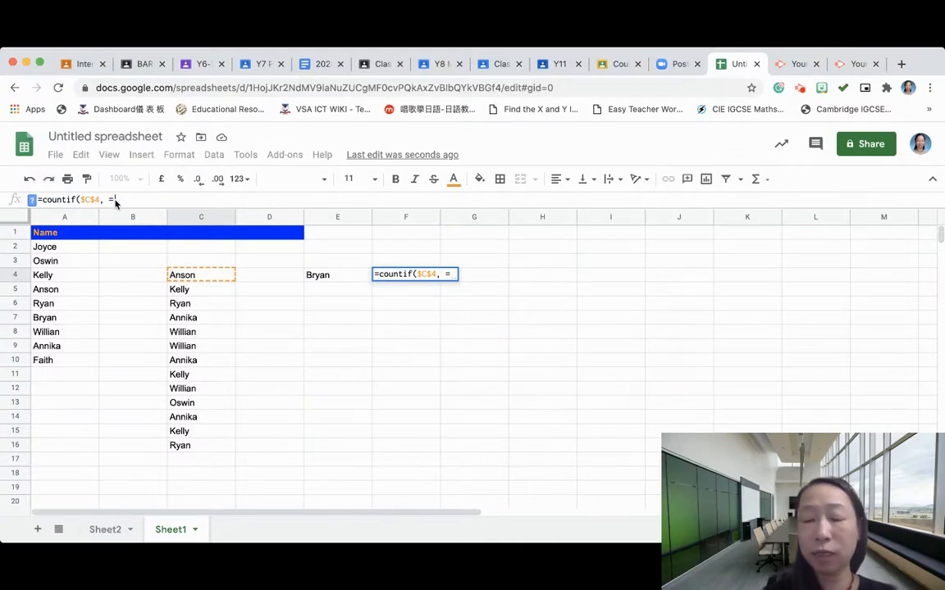
pyautogui.write('"')
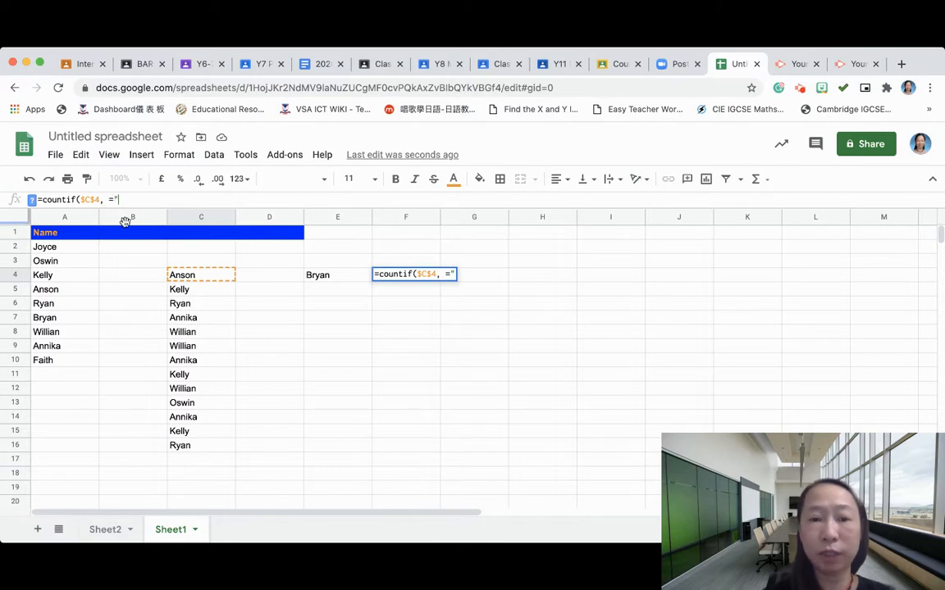
pyautogui.write('BR')
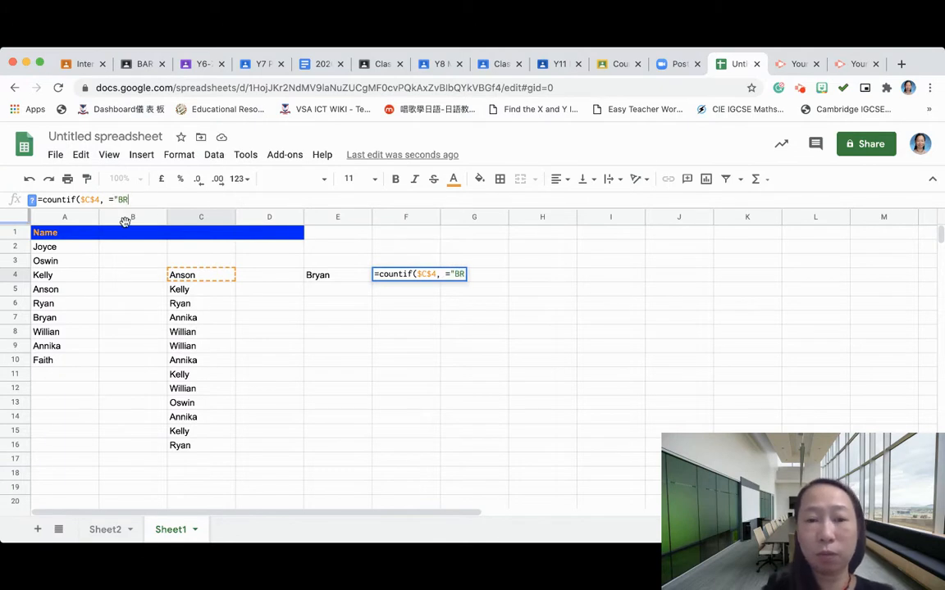
pyautogui.write('YAN')
pyautogui.press('BackSpace')
pyautogui.press('BackSpace')
pyautogui.press('BackSpace')
pyautogui.press('BackSpace')
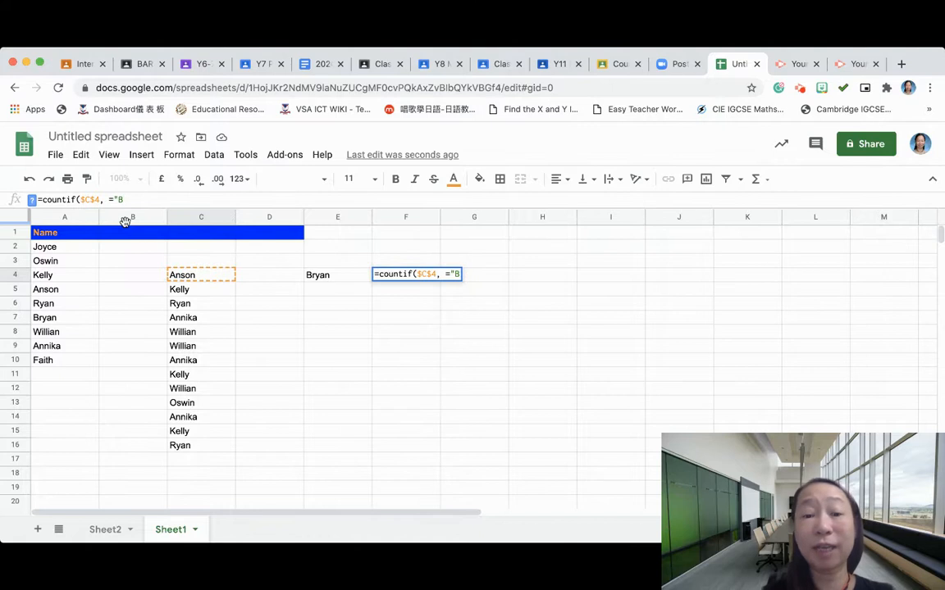
pyautogui.write('ryan"')
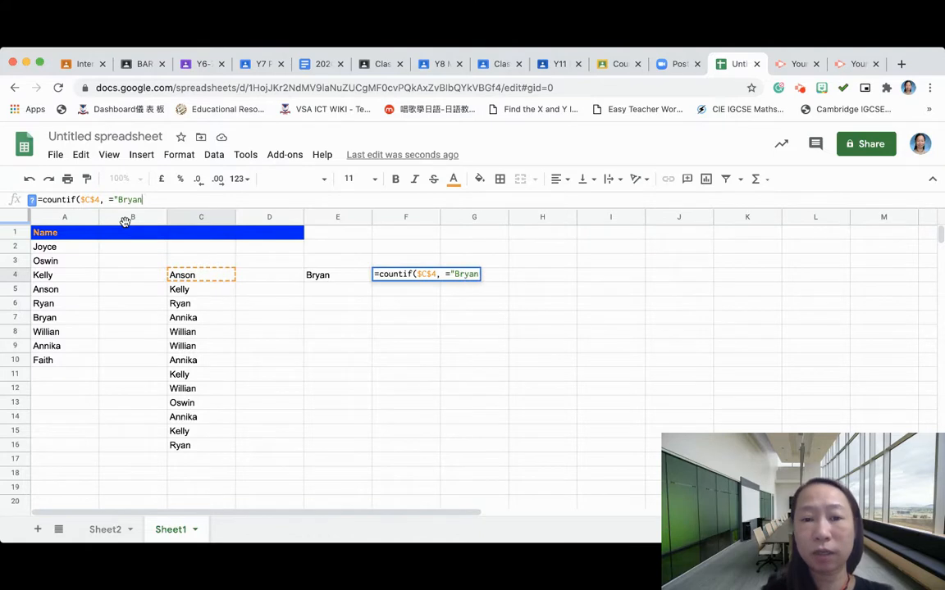
pyautogui.write(')')
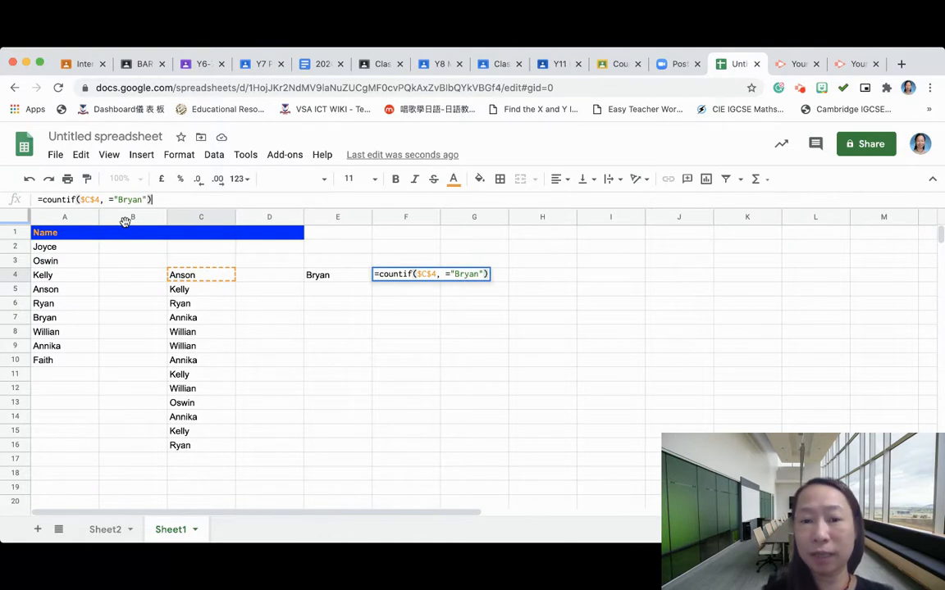
pyautogui.press('Return')
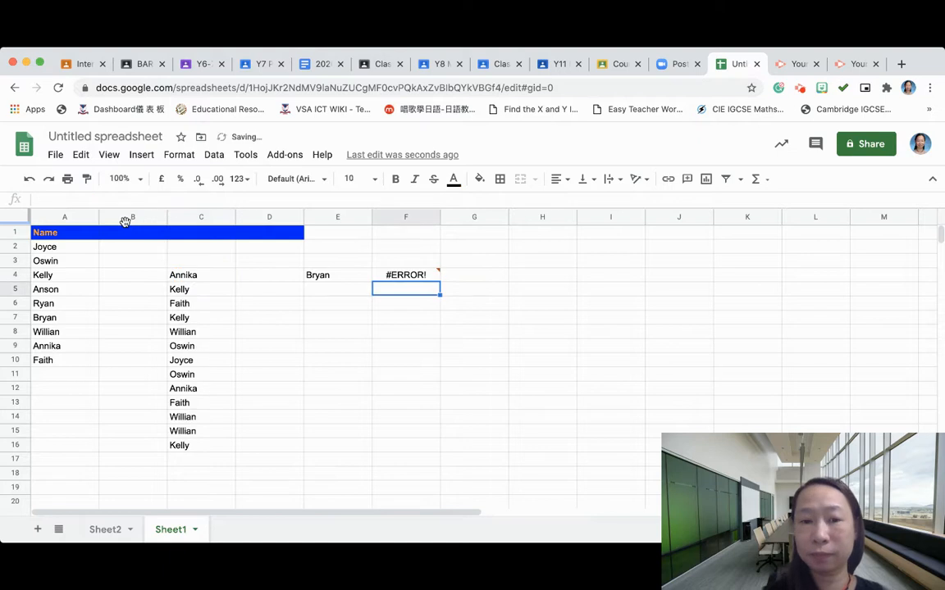
# - Rewrite F4's criterion so one pair of quotation marks encloses the equals sign, a space and the name
pyautogui.click(392, 274)
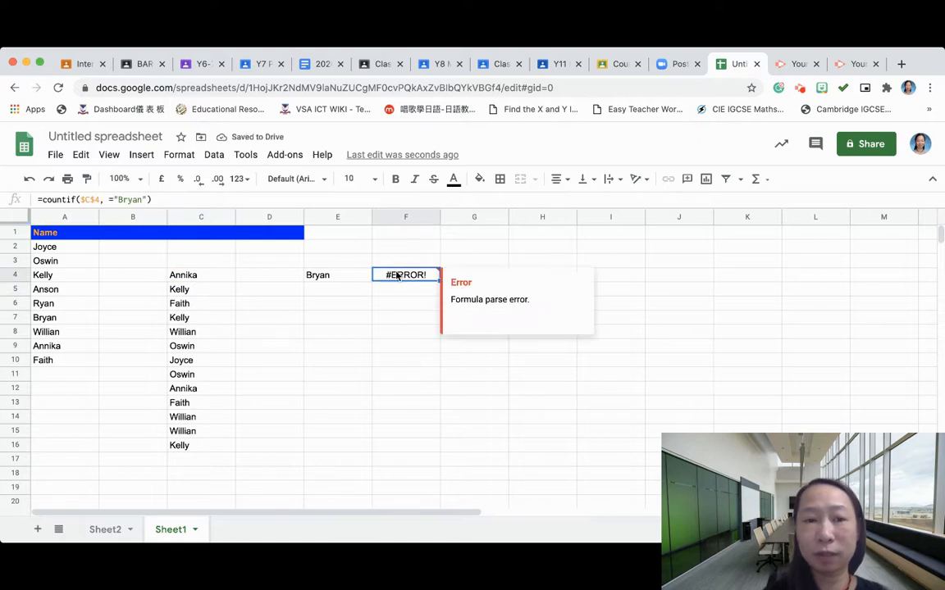
pyautogui.click(114, 200)
pyautogui.press('BackSpace')
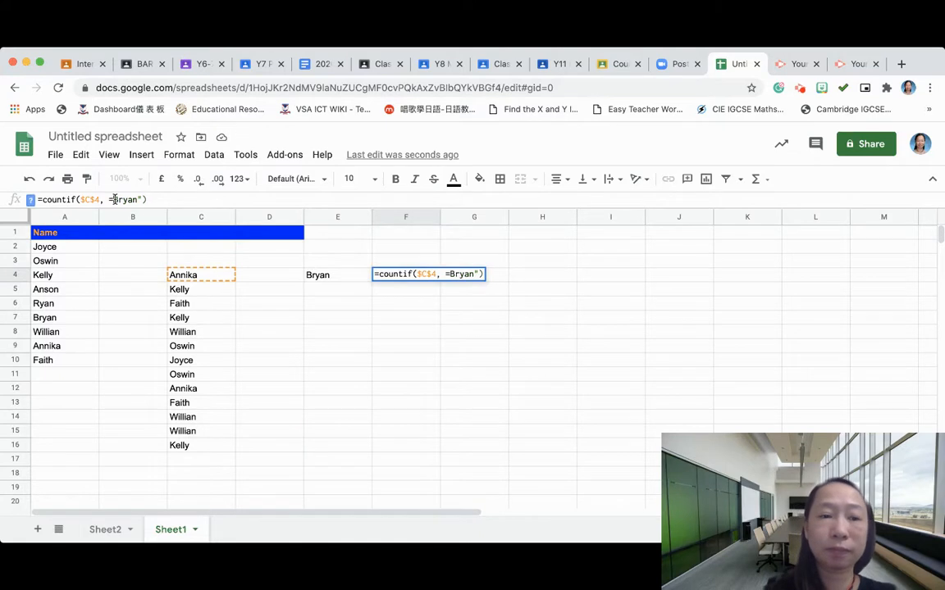
pyautogui.write('"')
pyautogui.press('Left')
pyautogui.press('Left')
pyautogui.press('Left')
pyautogui.press('Right')
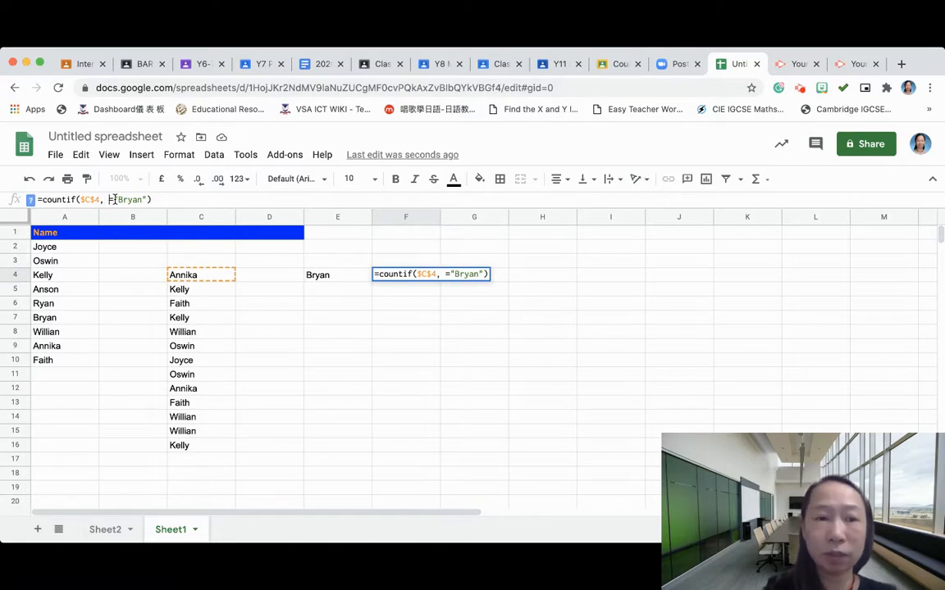
pyautogui.write('"')
pyautogui.press('Right')
pyautogui.press('Right')
pyautogui.press('Right')
pyautogui.press('Right')
pyautogui.press('Right')
pyautogui.press('Right')
pyautogui.press('Right')
pyautogui.press('Right')
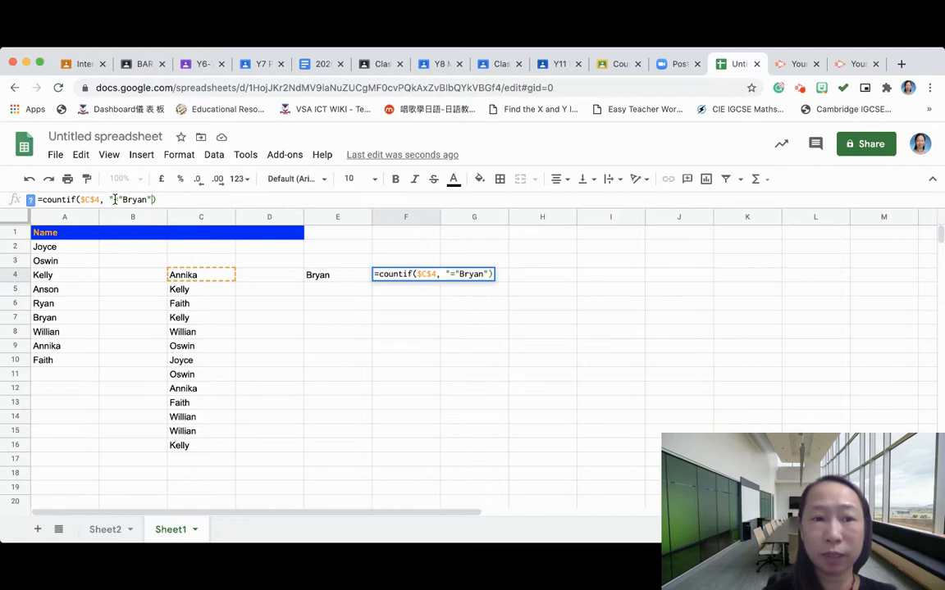
pyautogui.write('"')
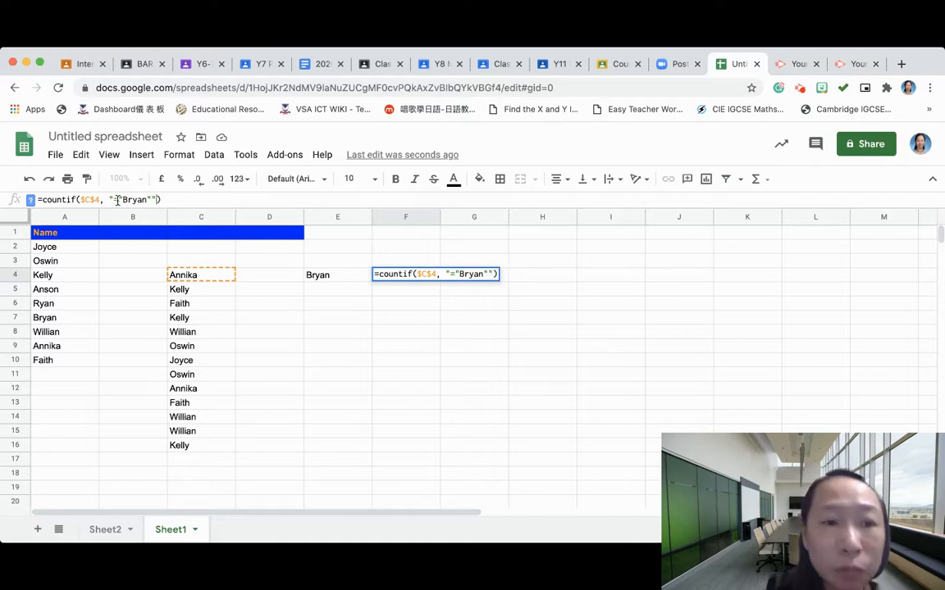
pyautogui.click(120, 200)
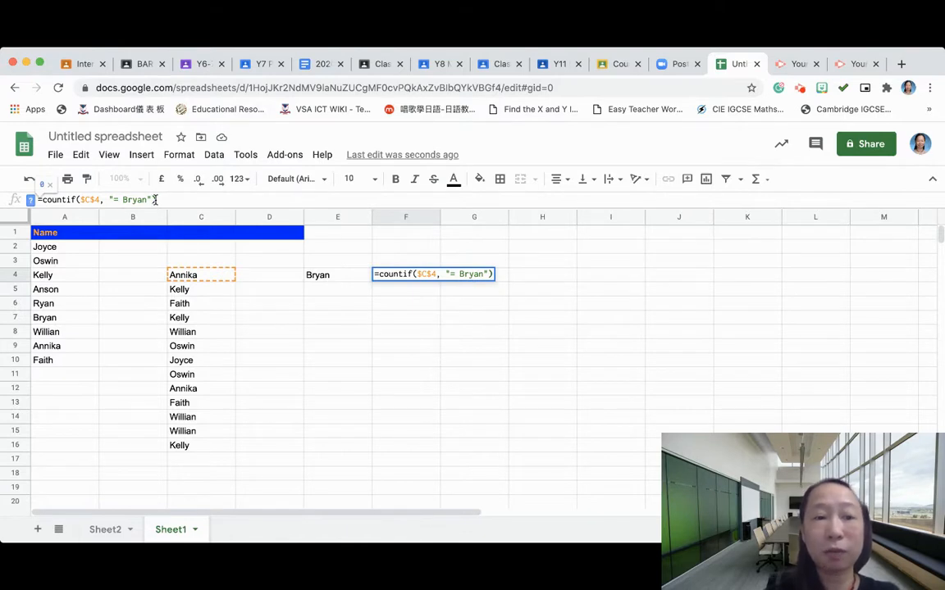
pyautogui.press('Return')
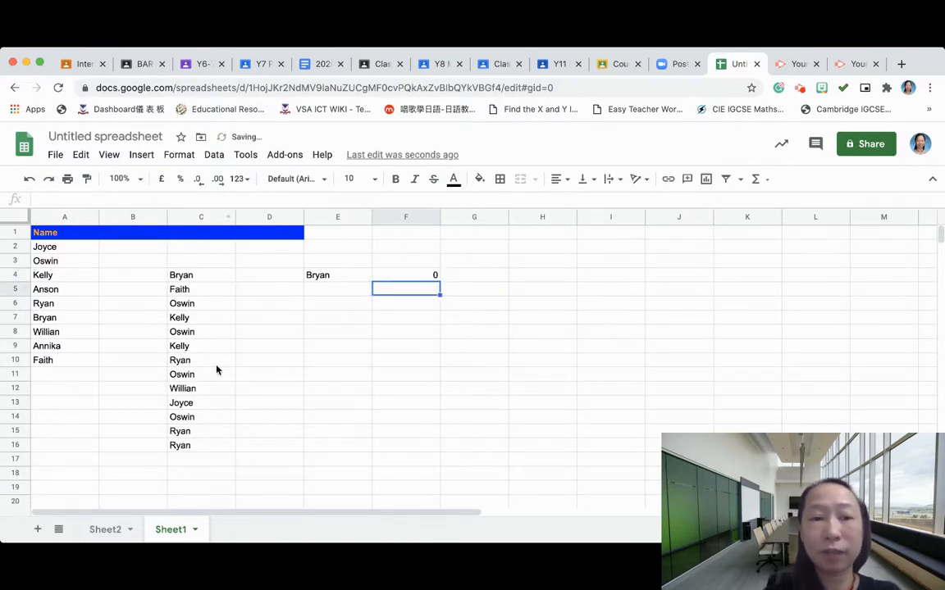
# - Refill the random-name formula from C4 down to C16 after checking the formulas in C4 and F4
pyautogui.click(327, 277)
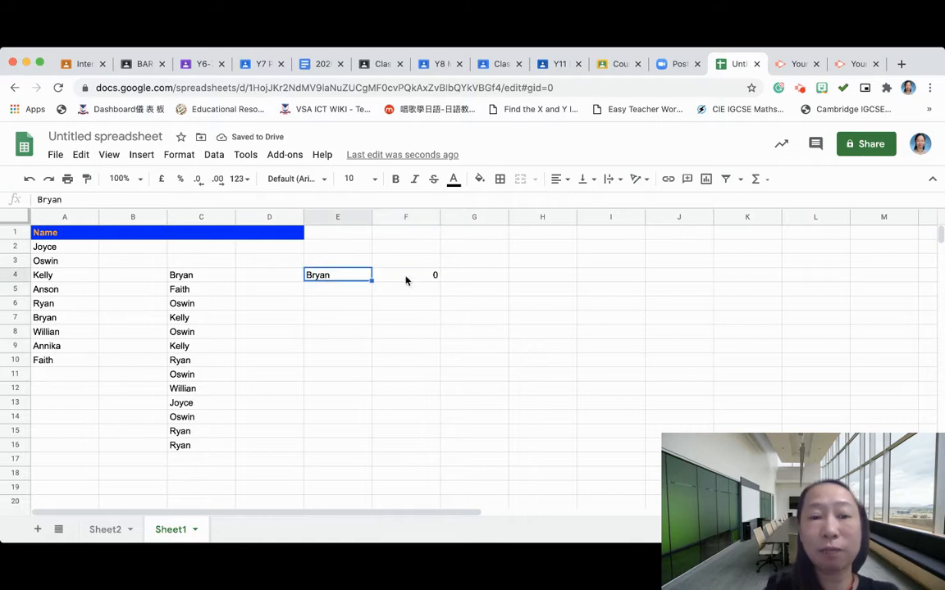
pyautogui.click(195, 278)
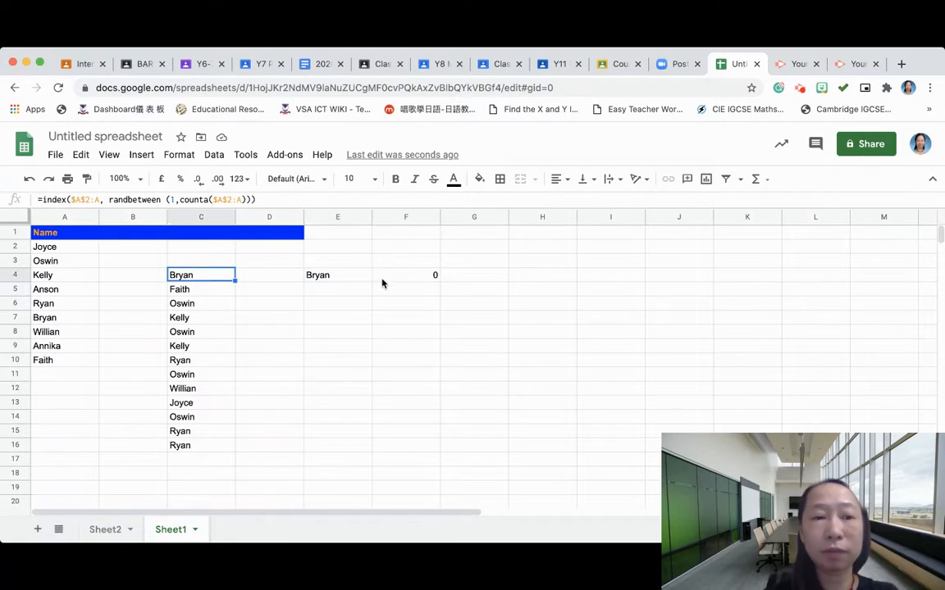
pyautogui.click(405, 277)
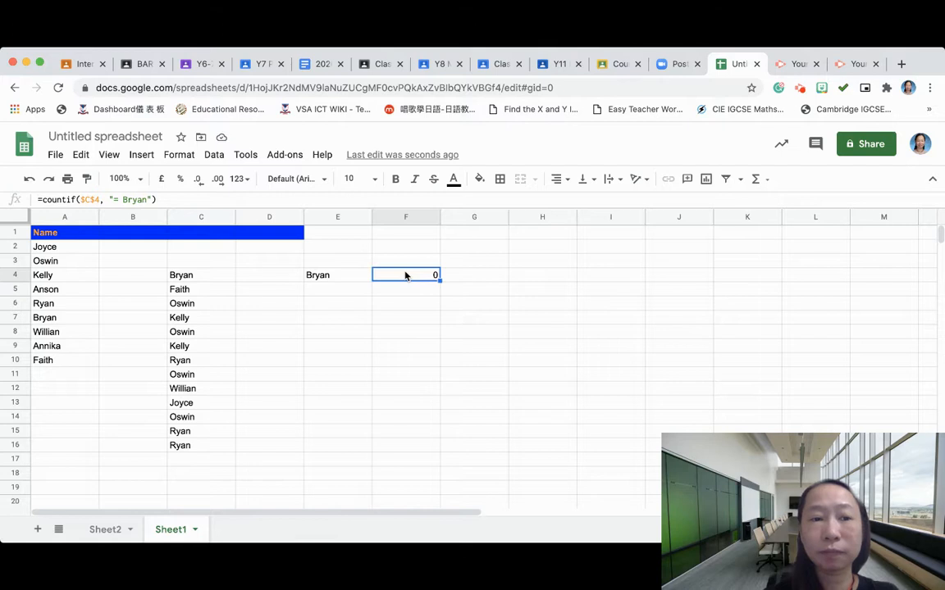
pyautogui.click(221, 278)
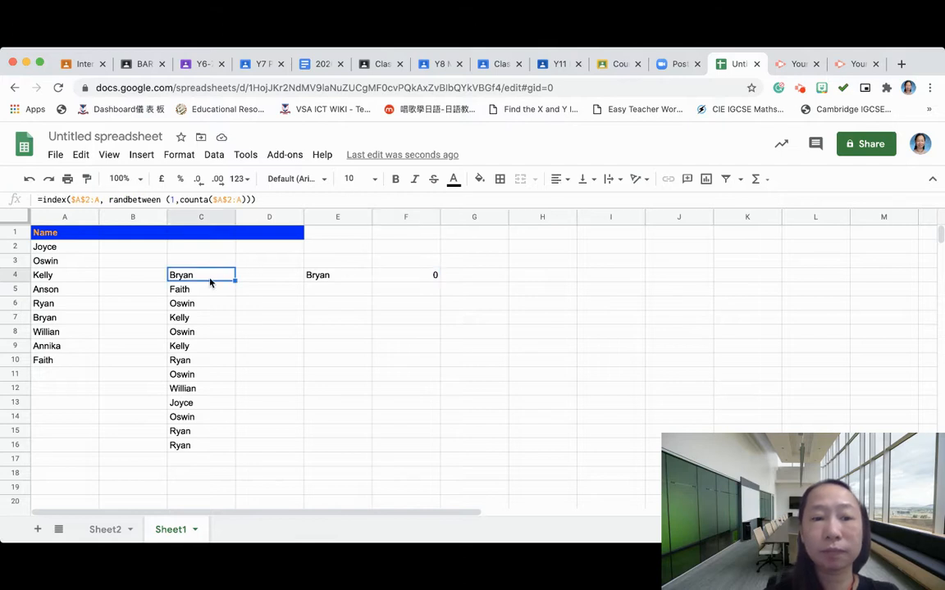
pyautogui.doubleClick(211, 282)
pyautogui.press('Return')
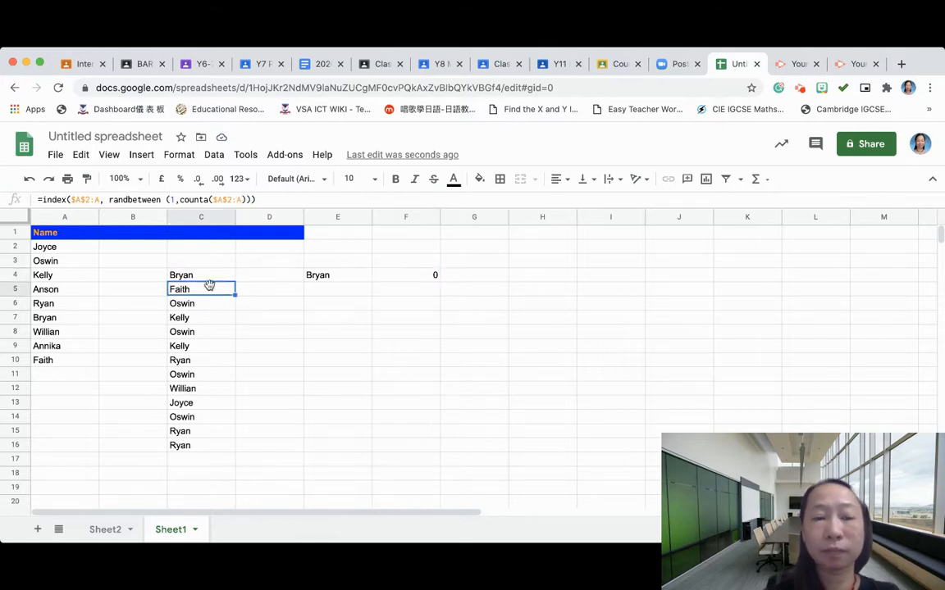
pyautogui.click(205, 279)
pyautogui.moveTo(235, 281); pyautogui.dragTo(226, 449)
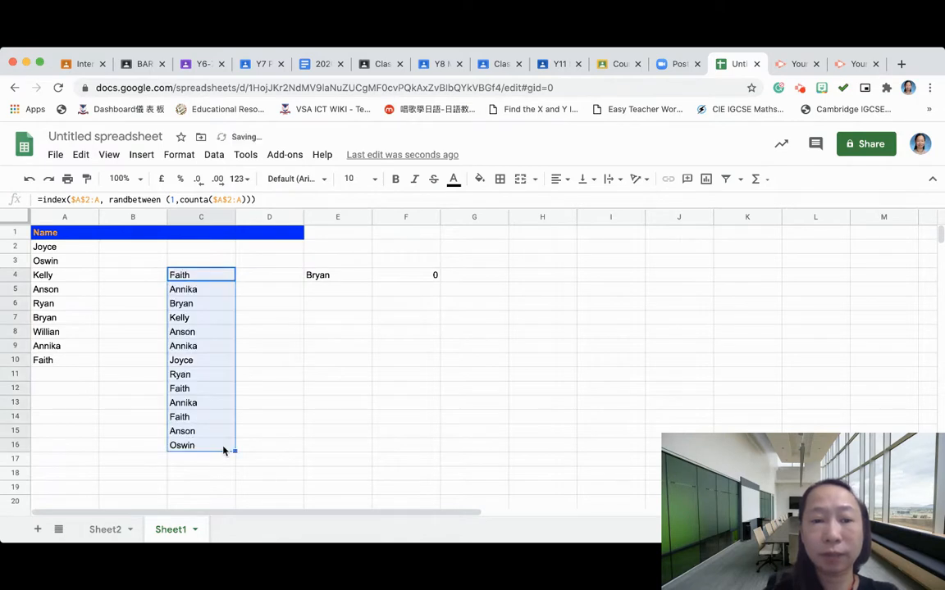
# - Replace the formula in F4 with a fresh one starting with =countif(
pyautogui.click(422, 278)
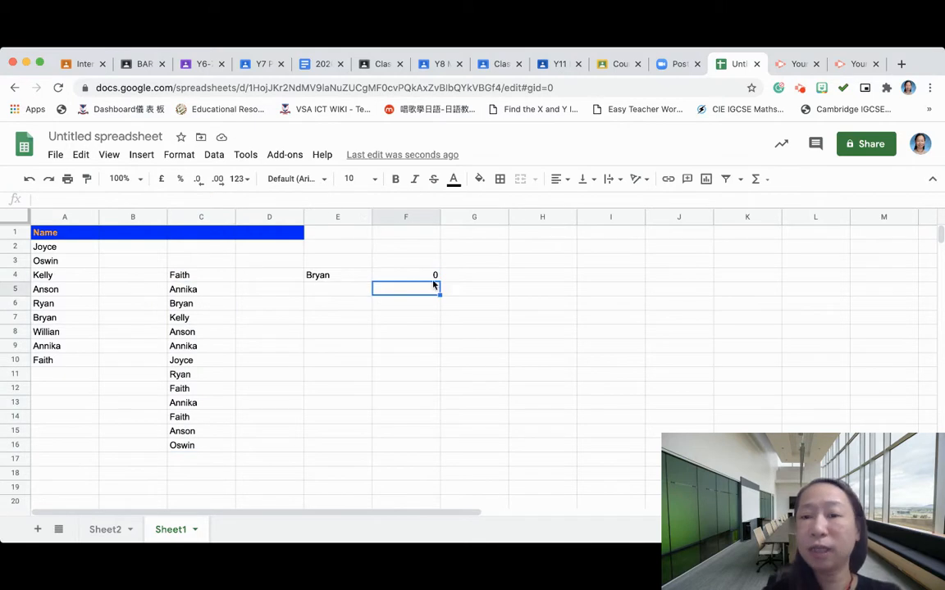
pyautogui.click(453, 305)
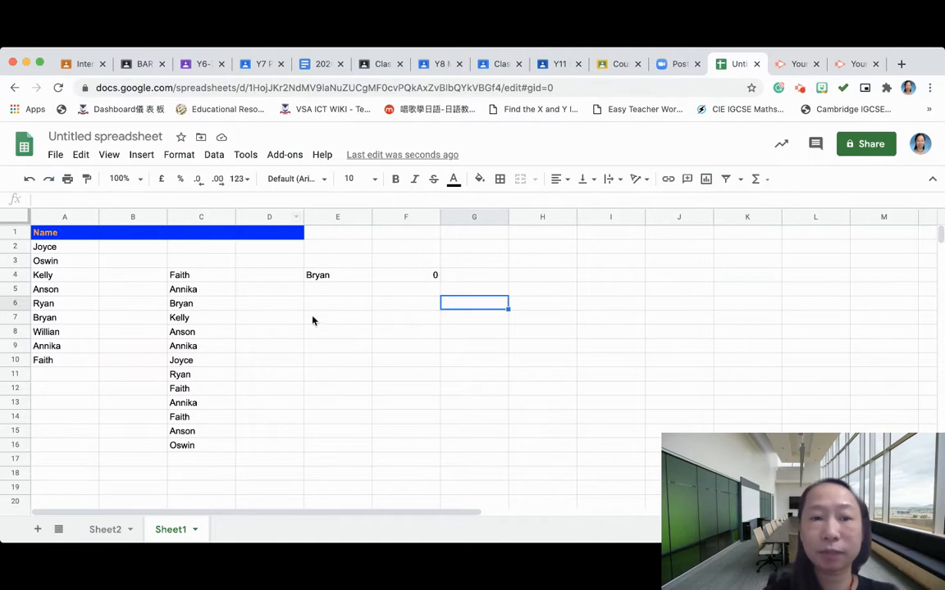
pyautogui.click(325, 276)
pyautogui.click(427, 277)
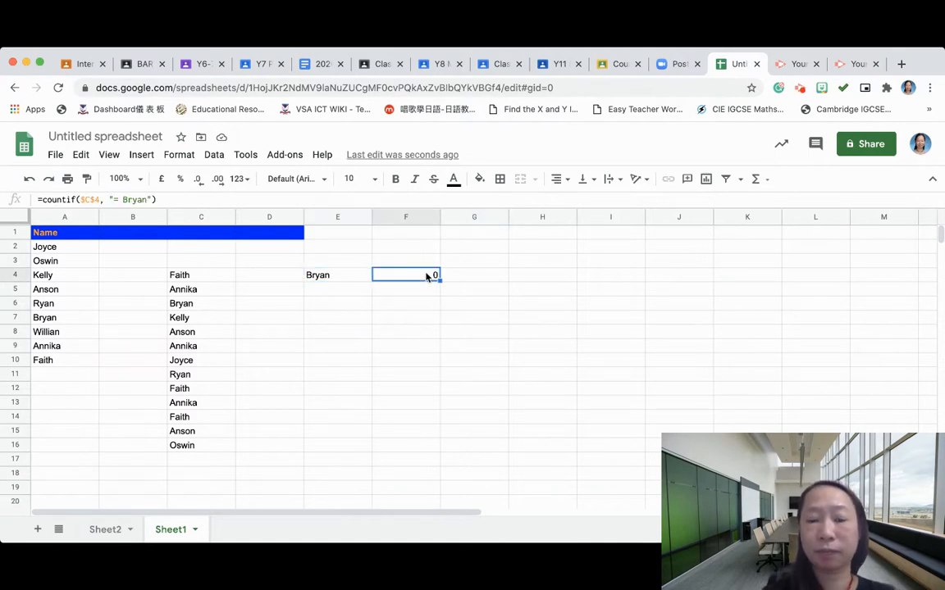
pyautogui.write('=c')
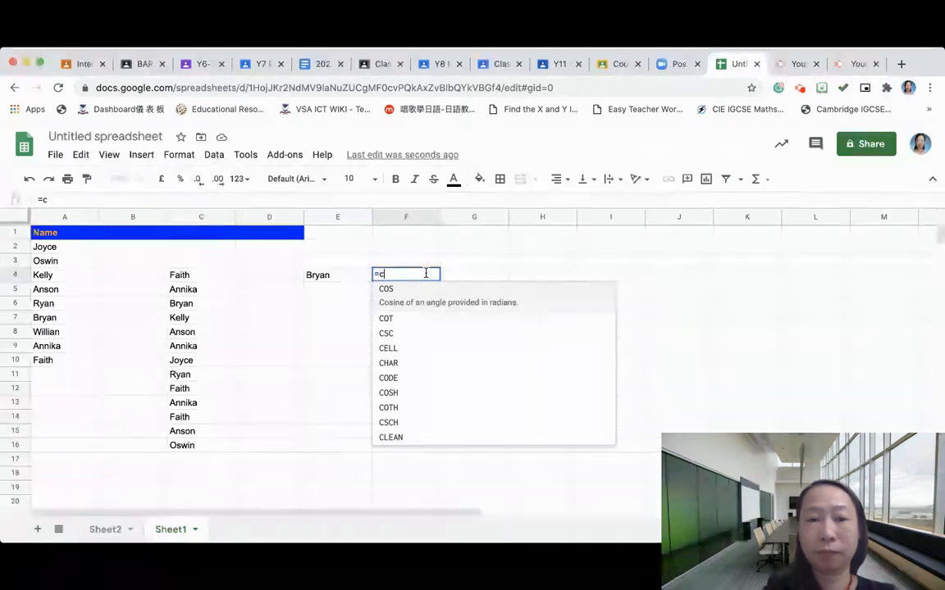
pyautogui.write('ountif')
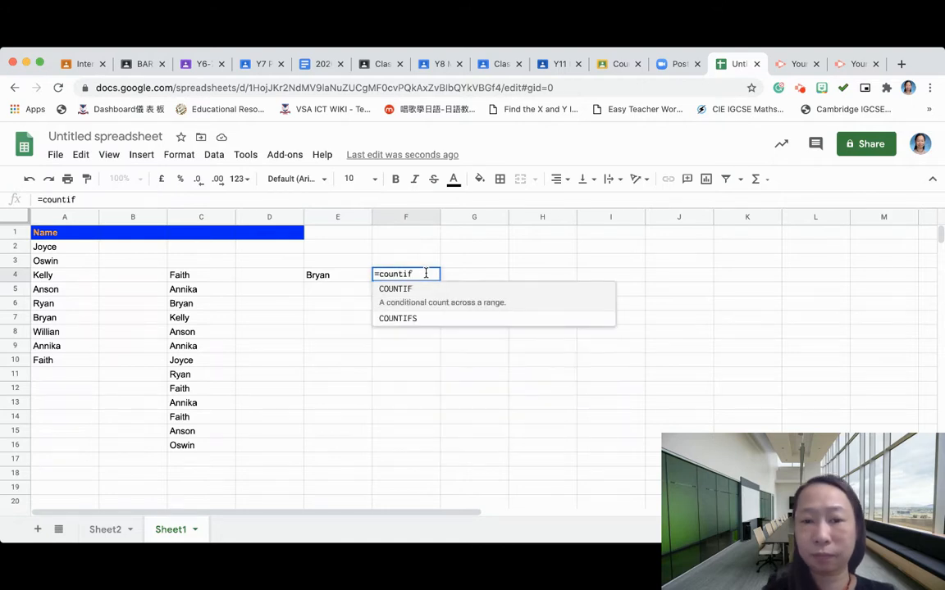
pyautogui.write('(')
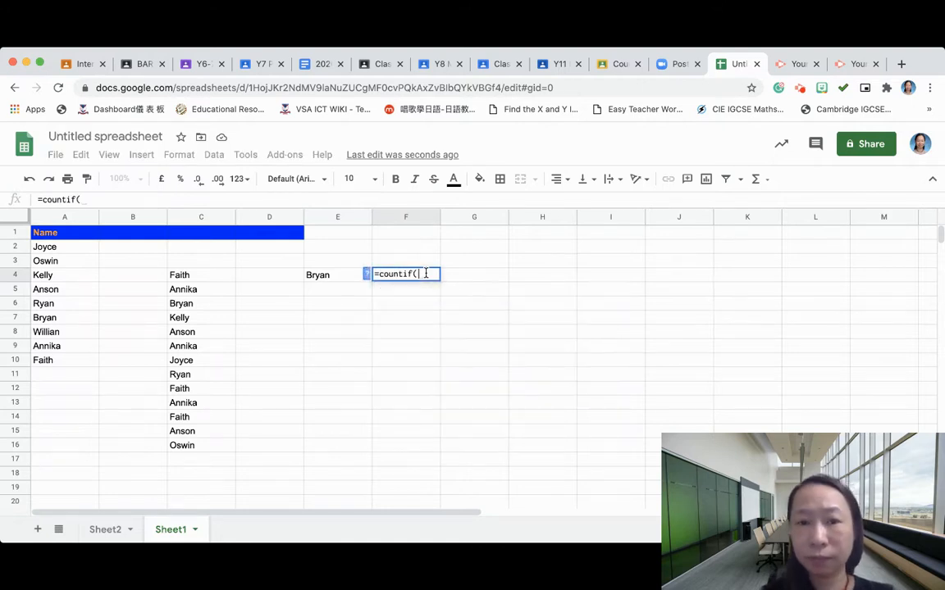
# - Consult the COUNTIF function help and the sample usage on its full documentation page, and return to the spreadsheet
pyautogui.click(367, 277)
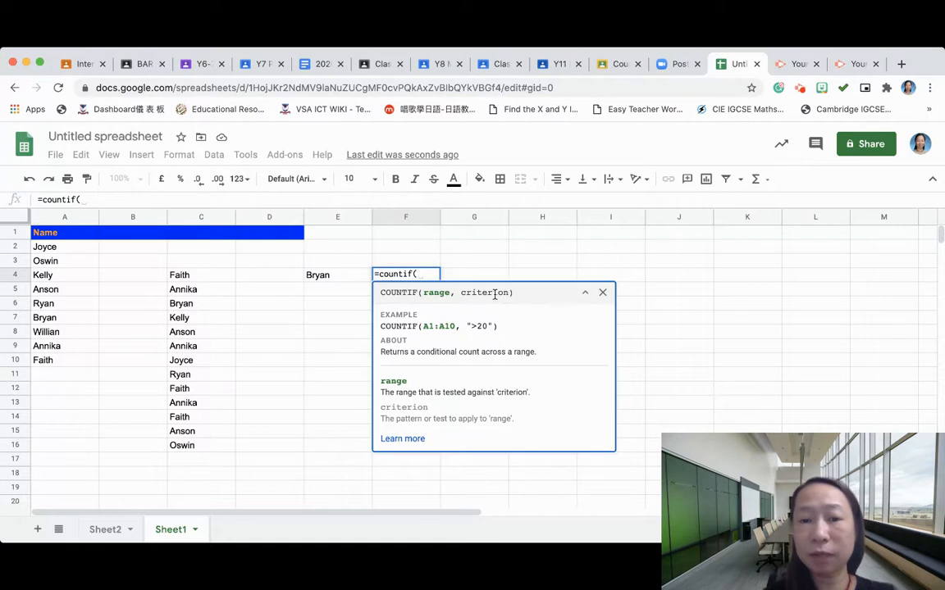
pyautogui.click(404, 439)
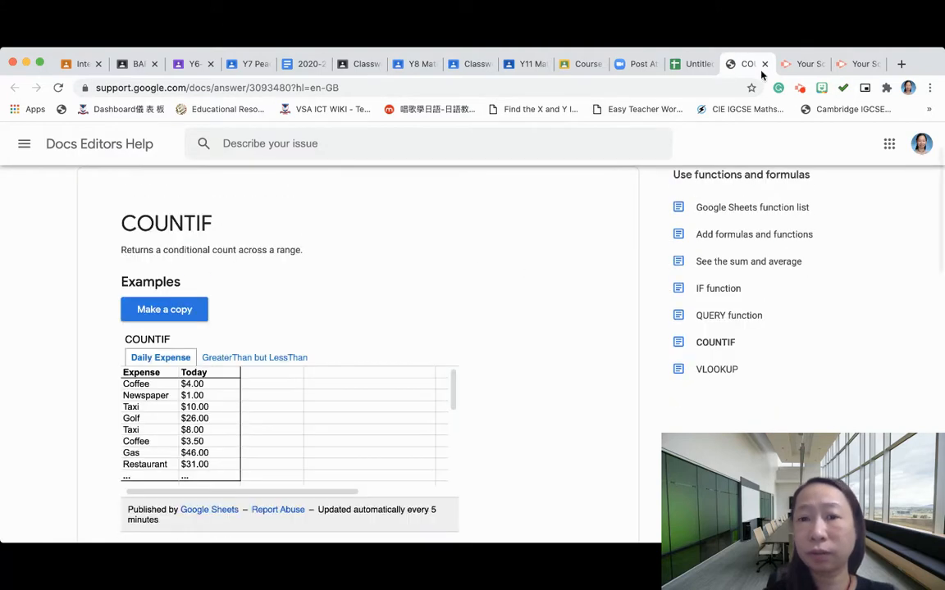
pyautogui.scroll(-5, 350, 303)
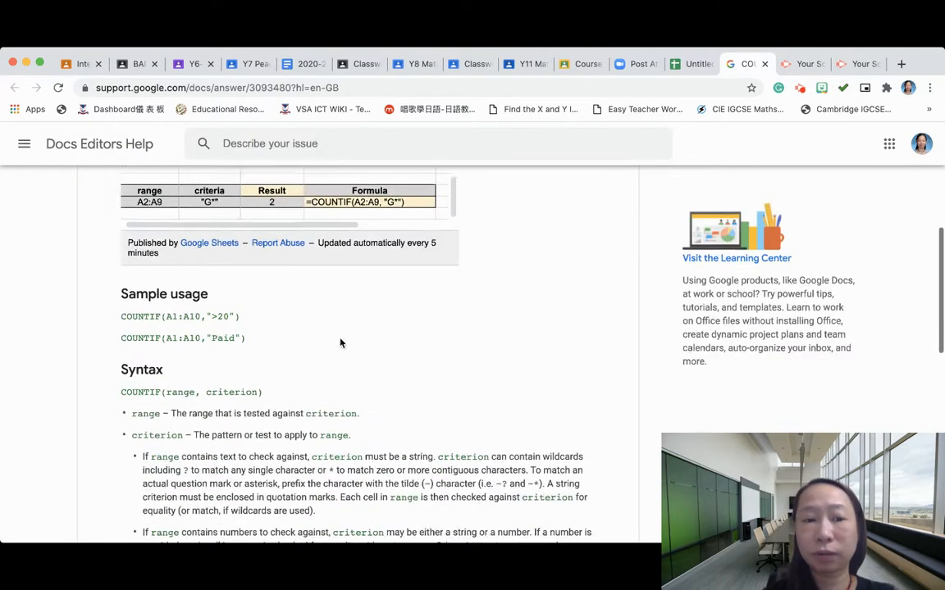
pyautogui.click(693, 63)
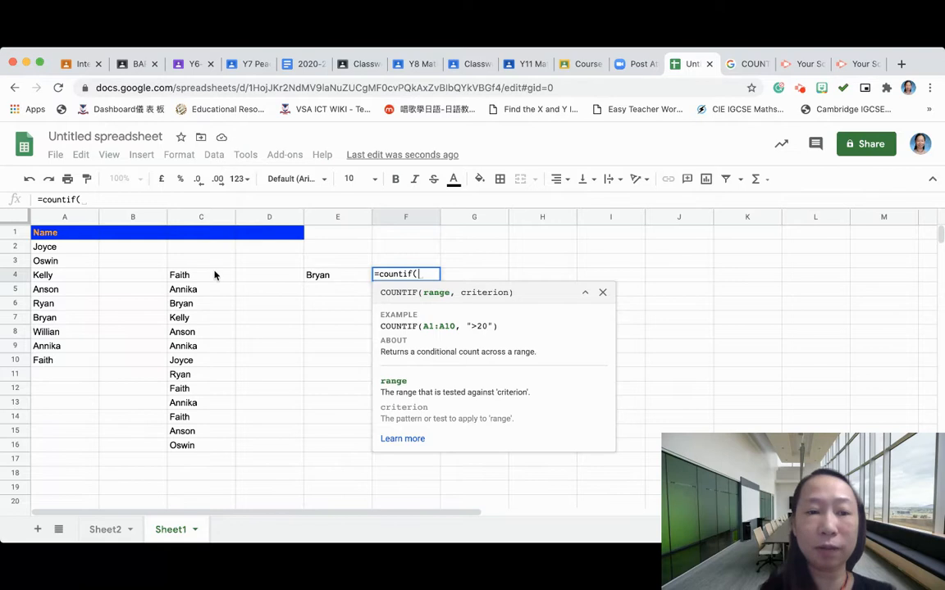
# - Complete F4's COUNTIF formula with the range C4:C16 and the name from E4 in quotation marks as the criterion, without an equals sign
pyautogui.moveTo(212, 275); pyautogui.dragTo(215, 447)
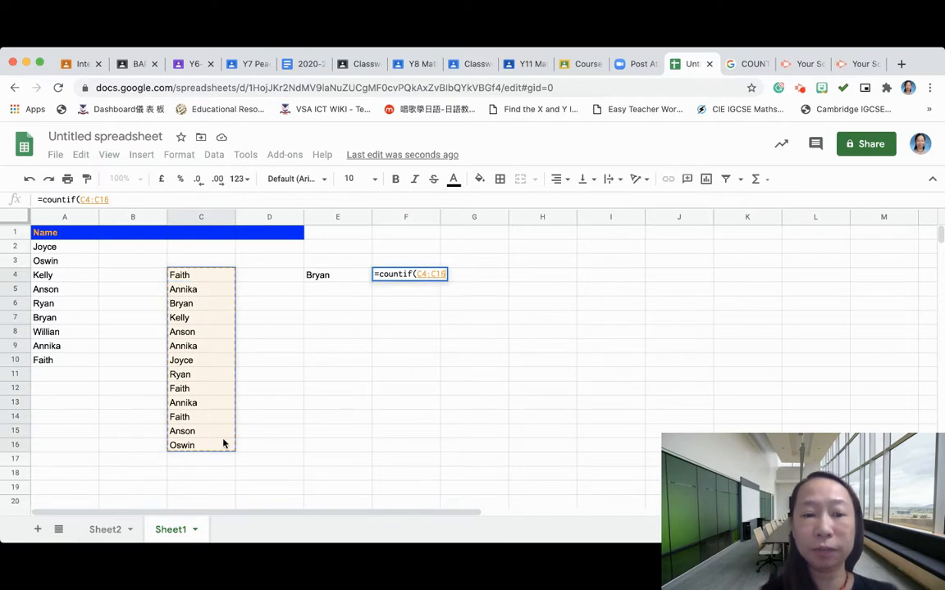
pyautogui.write(', ')
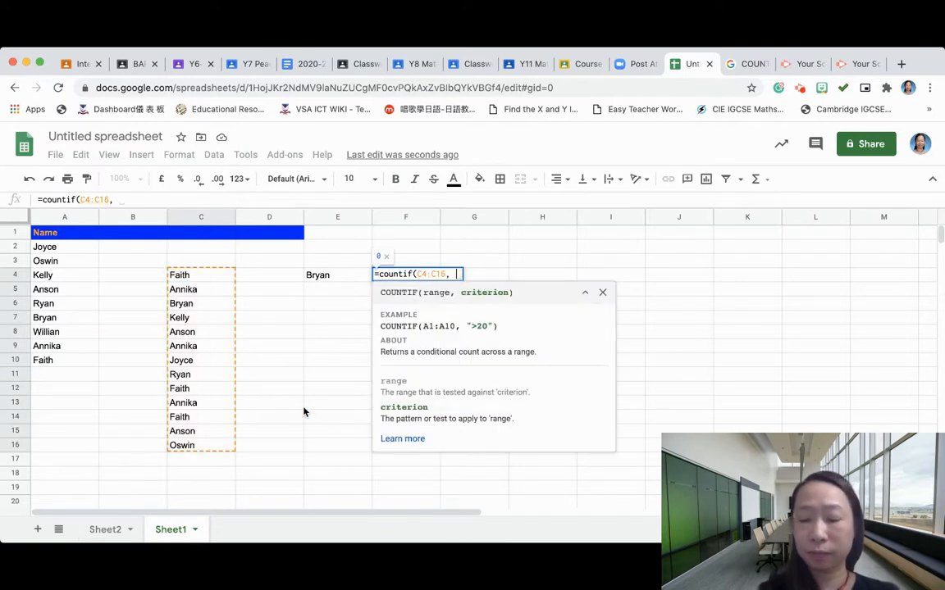
pyautogui.write('"')
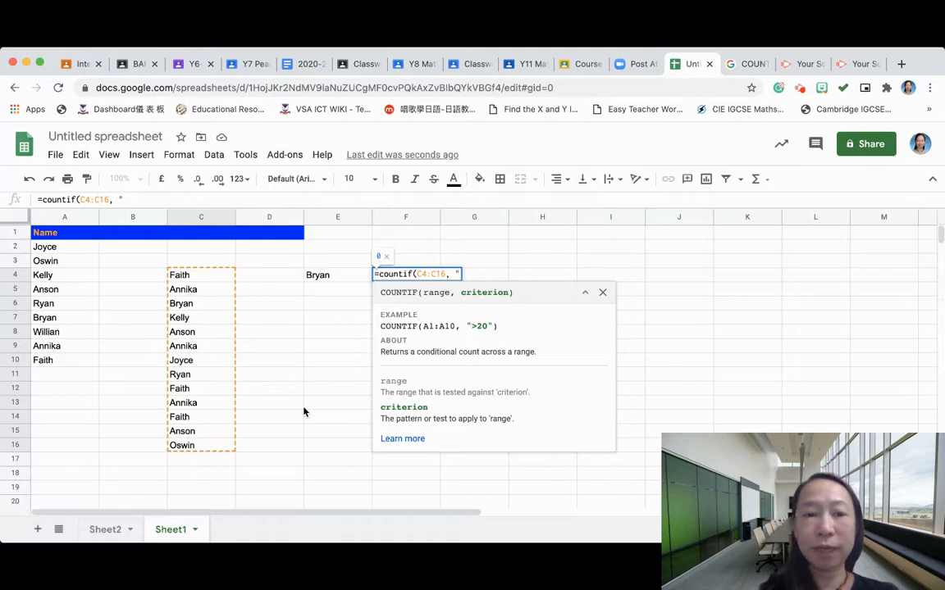
pyautogui.write('Bryab')
pyautogui.press('BackSpace')
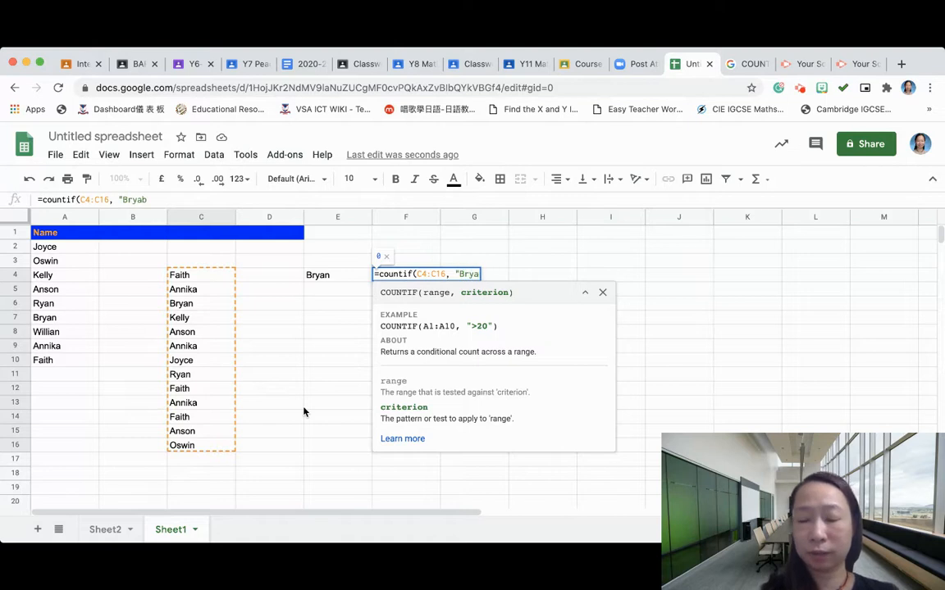
pyautogui.write('n"')
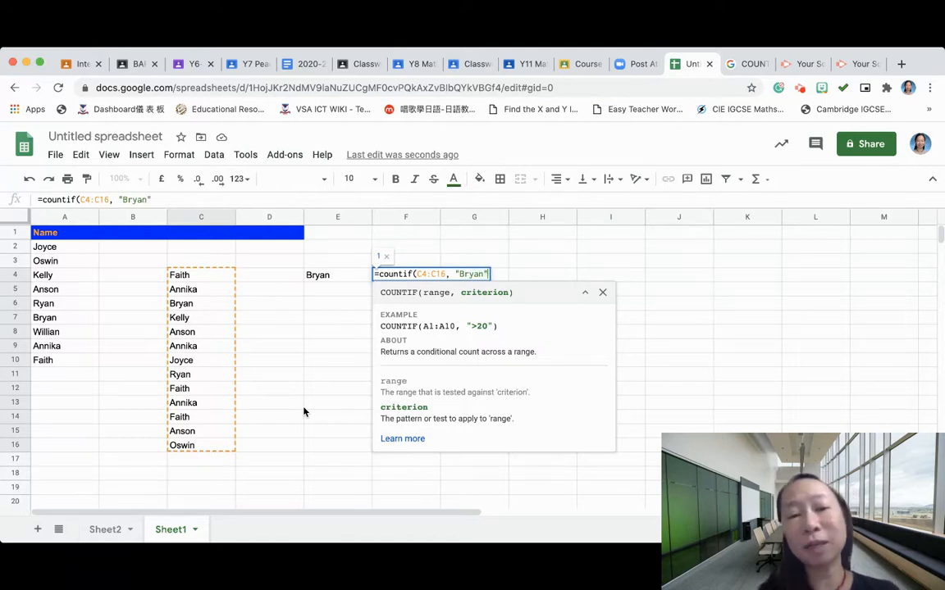
pyautogui.press('Return')
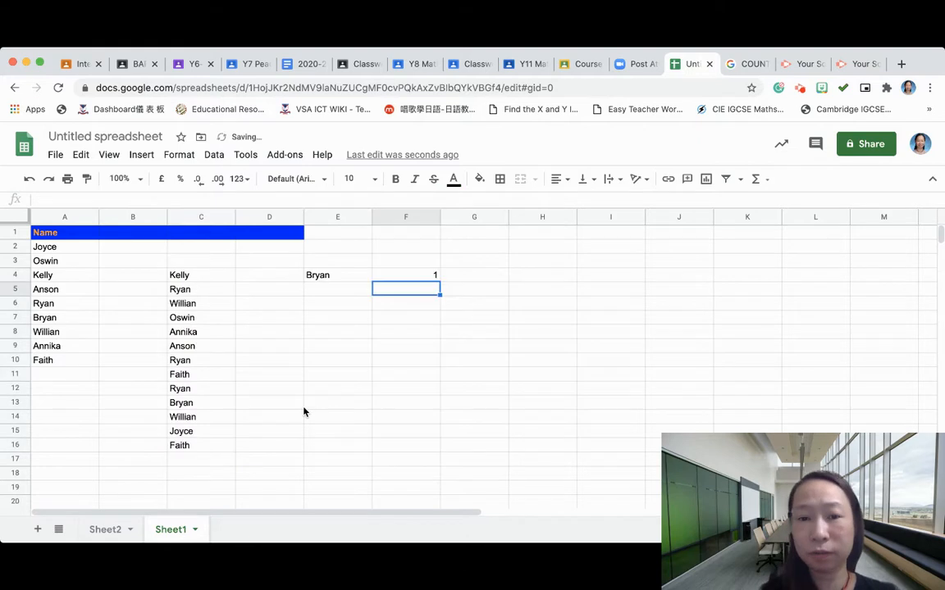
# - Regenerate the random names by filling C4's formula down through C16, and inspect the COUNTIF formula in F4
pyautogui.moveTo(206, 280); pyautogui.dragTo(211, 443)
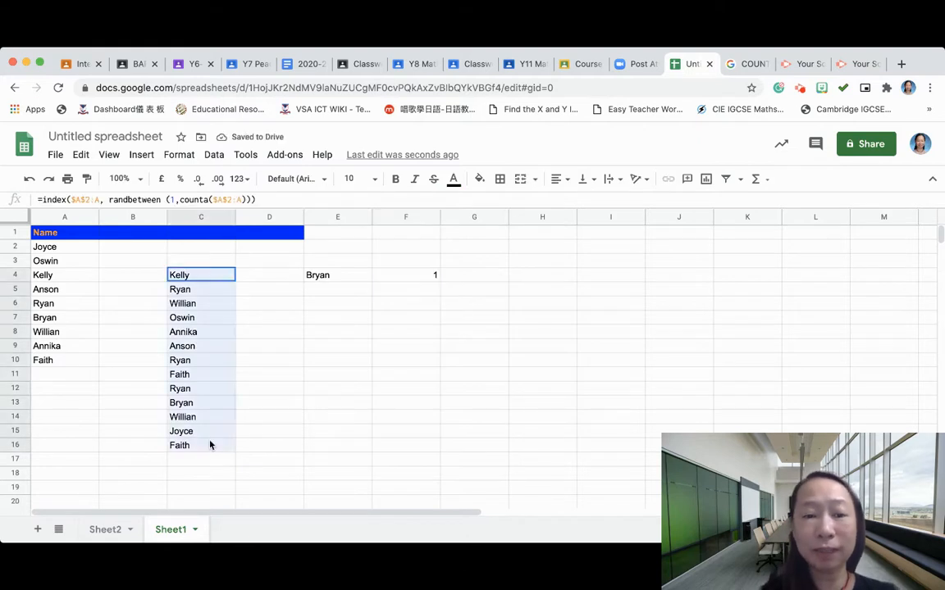
pyautogui.click(213, 273)
pyautogui.moveTo(235, 279); pyautogui.dragTo(220, 445)
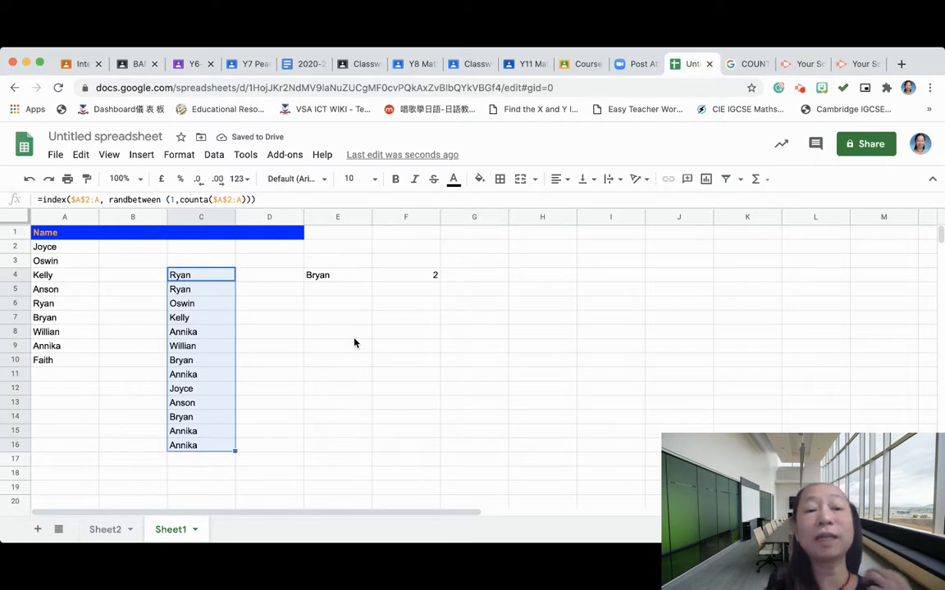
pyautogui.click(400, 279)
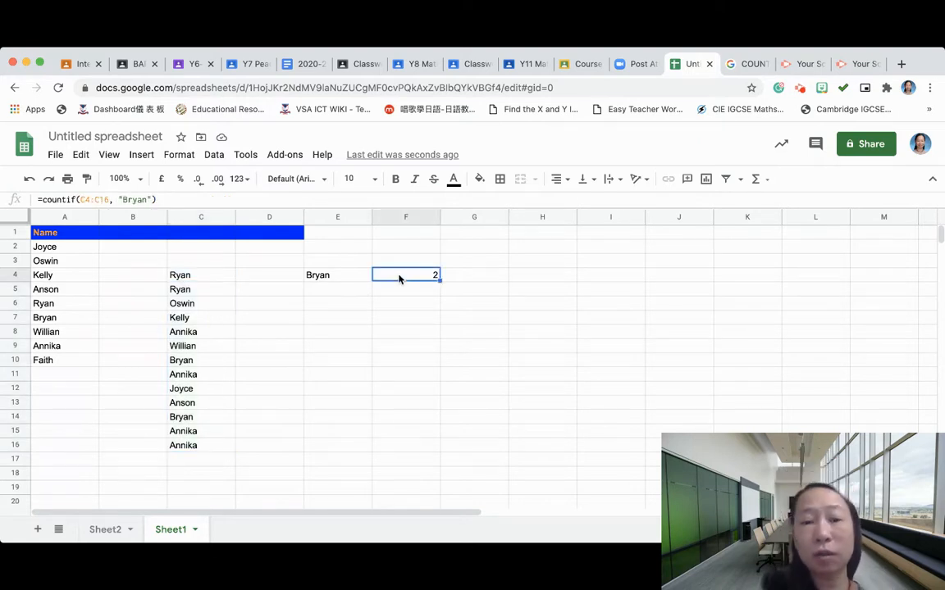